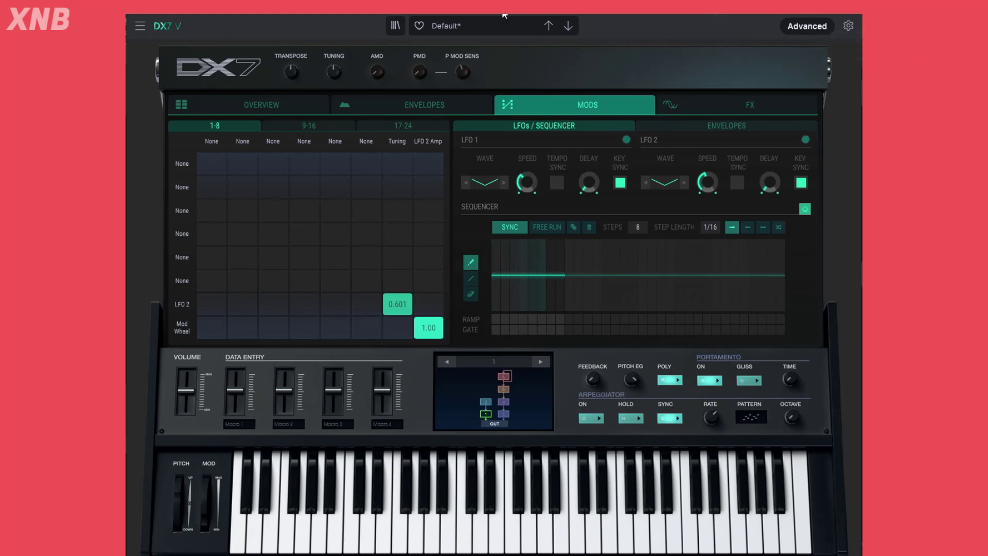
Reload the Default preset to discard the unsaved changes.
click(492, 25)
mouse_move(480, 195)
click(560, 195)
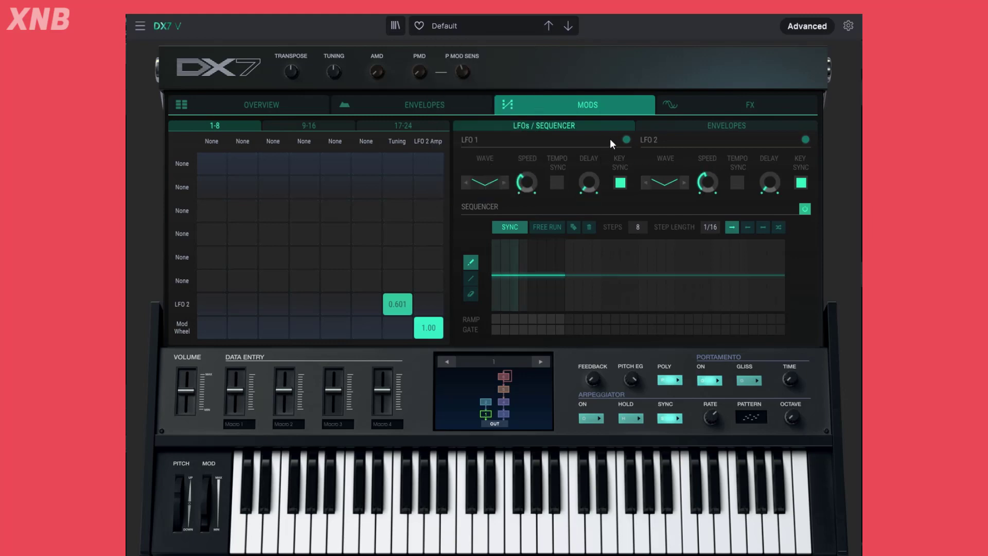
click(296, 106)
click(407, 110)
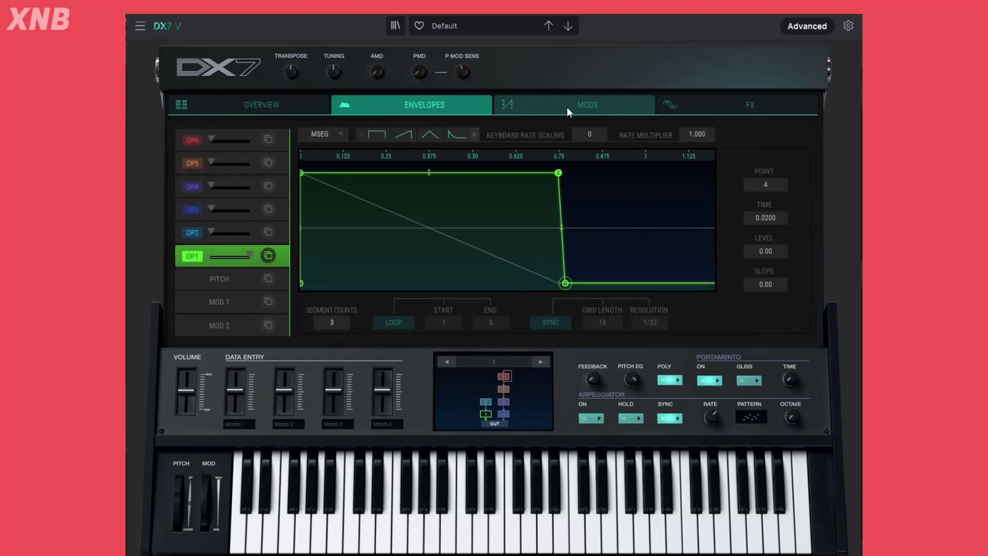
click(567, 107)
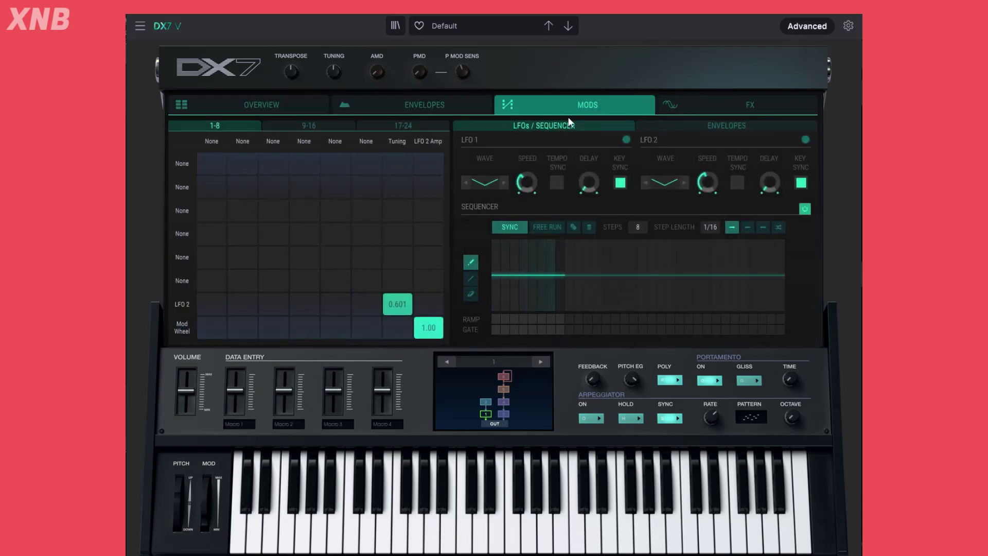
click(411, 108)
click(301, 104)
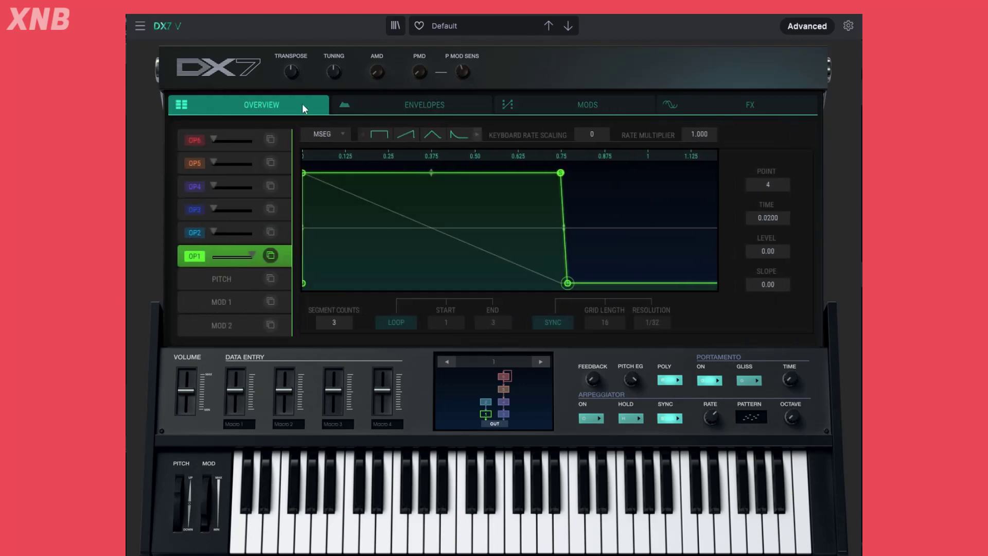
click(545, 101)
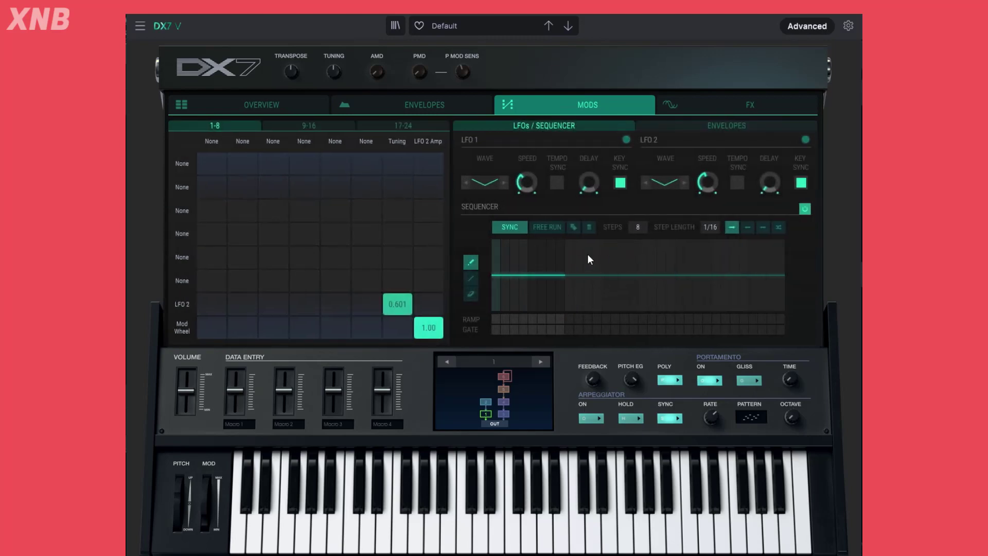
Clear the LFO 2 to Tuning and Mod Wheel to LFO 2 Amp amounts in the modulation matrix.
mouse_move(588, 254)
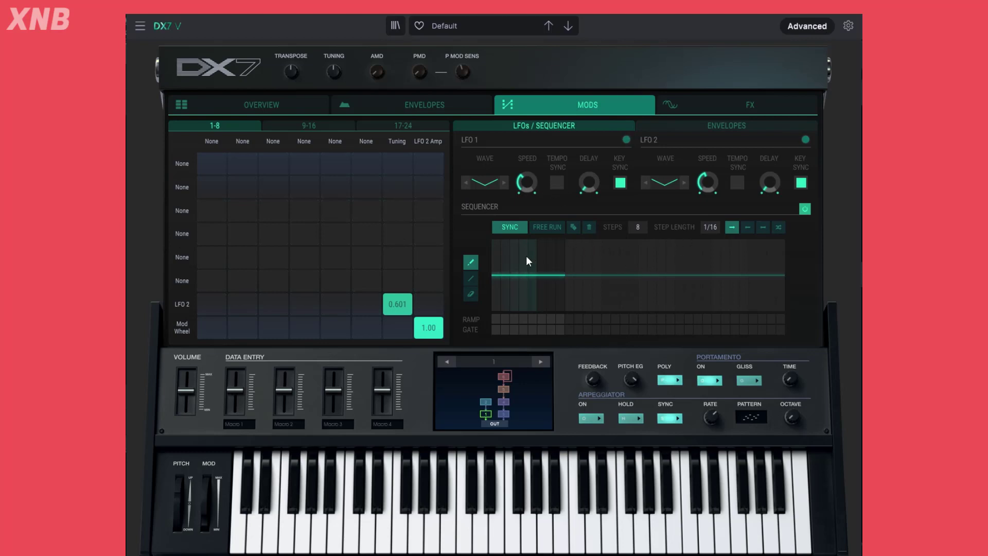
mouse_move(497, 277)
double_click(401, 304)
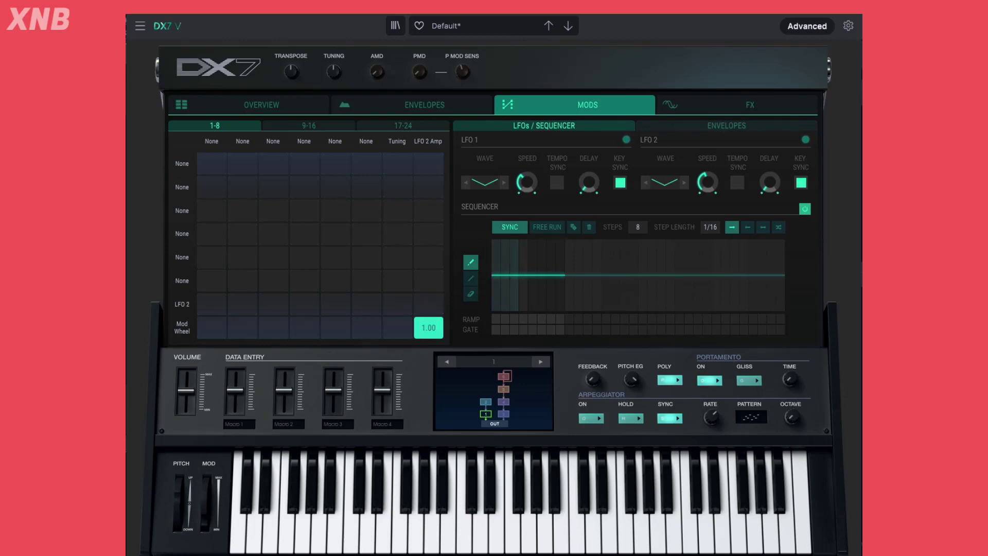
double_click(426, 328)
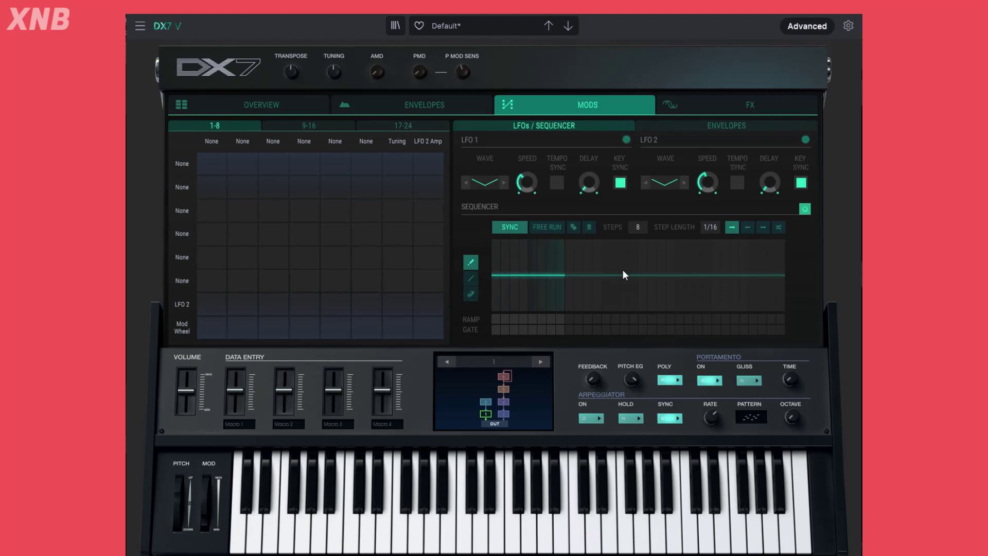
Assign the Sequencer as the first modulation source and OP 1 pitch Frequency as Destination 1.
click(181, 165)
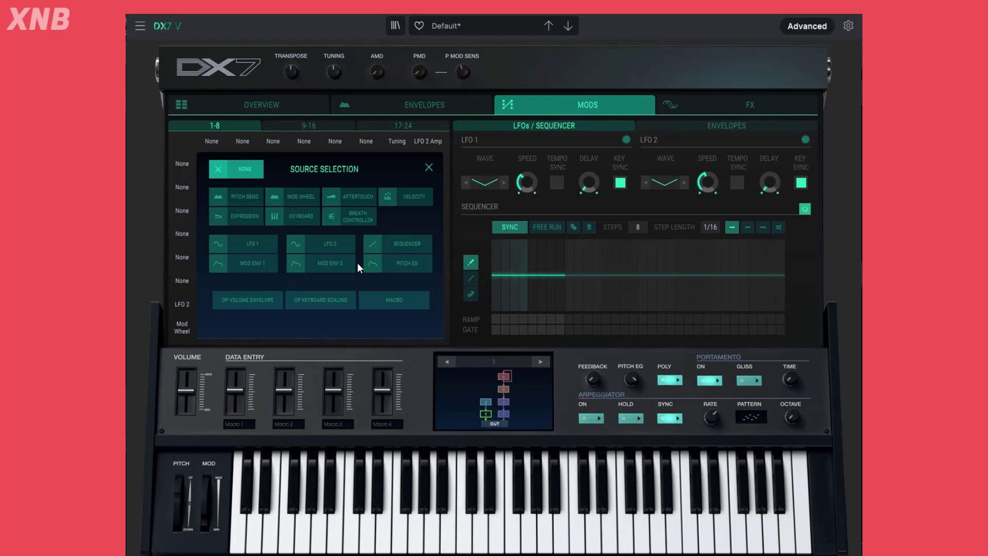
click(406, 243)
click(216, 140)
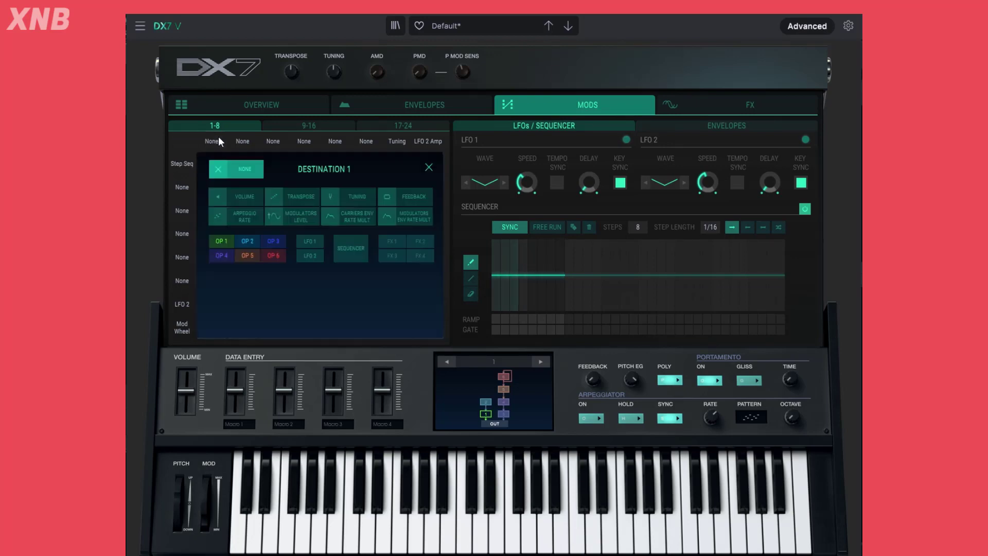
click(225, 242)
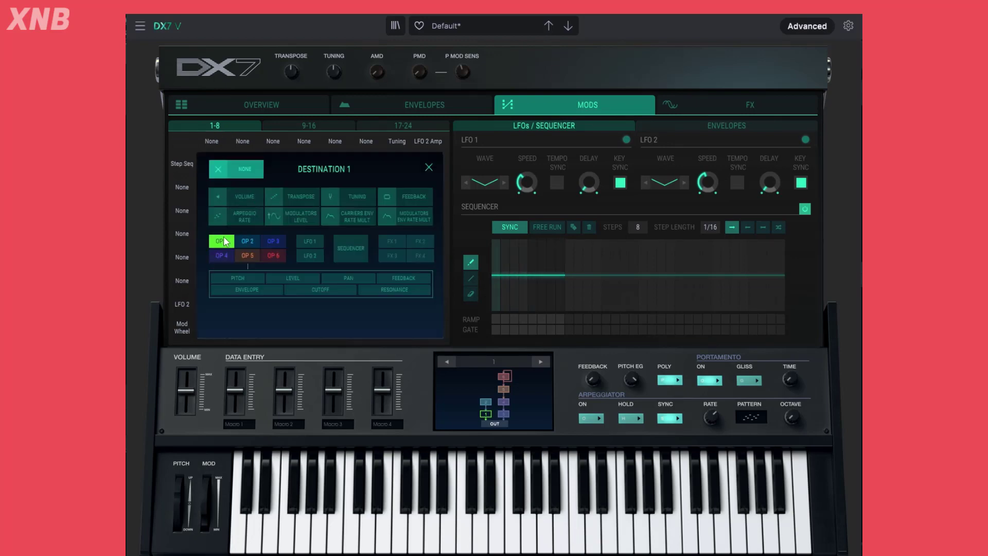
click(249, 278)
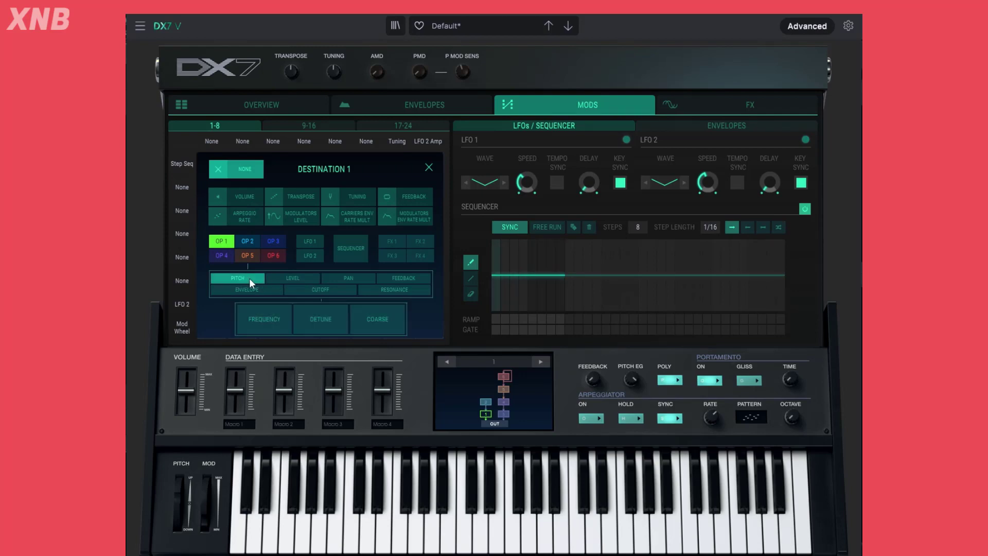
click(264, 331)
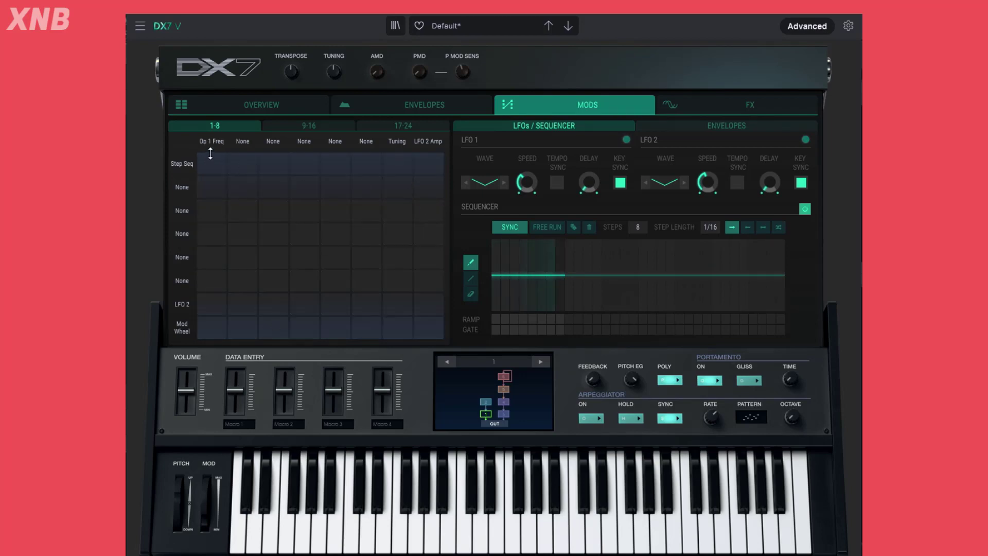
Draw freehand values across the eight sequencer steps and set the Step Seq to Op 1 Freq amount to 1.00.
click(260, 106)
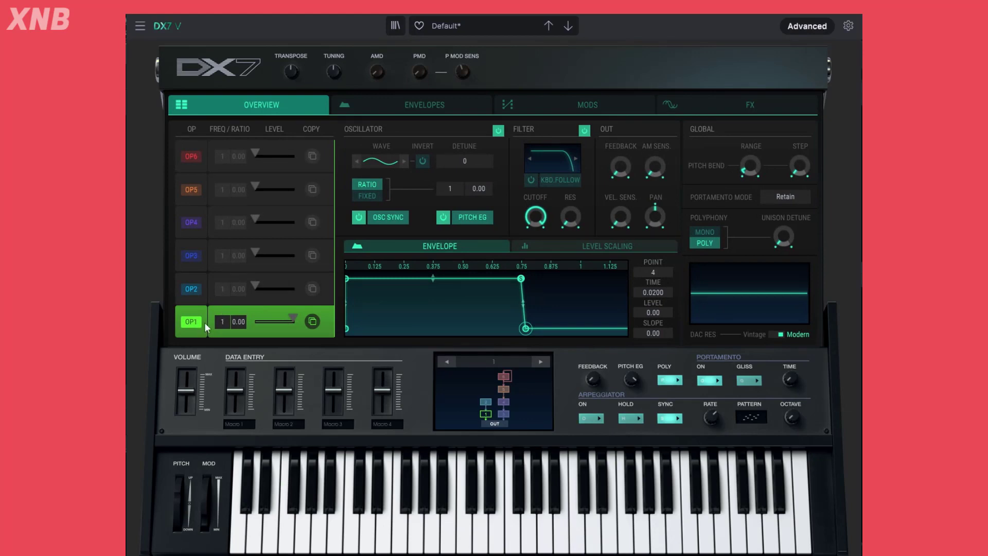
click(579, 105)
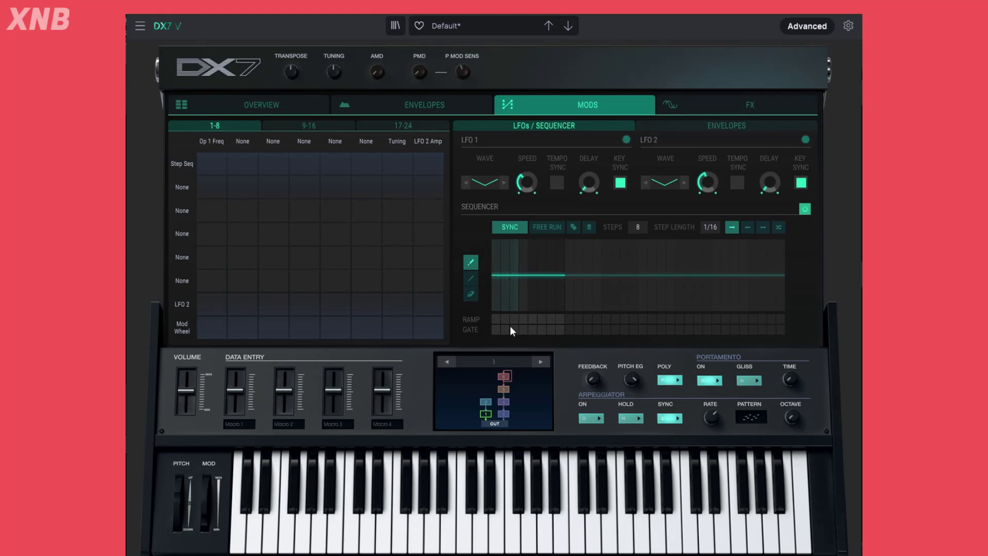
mouse_move(566, 274)
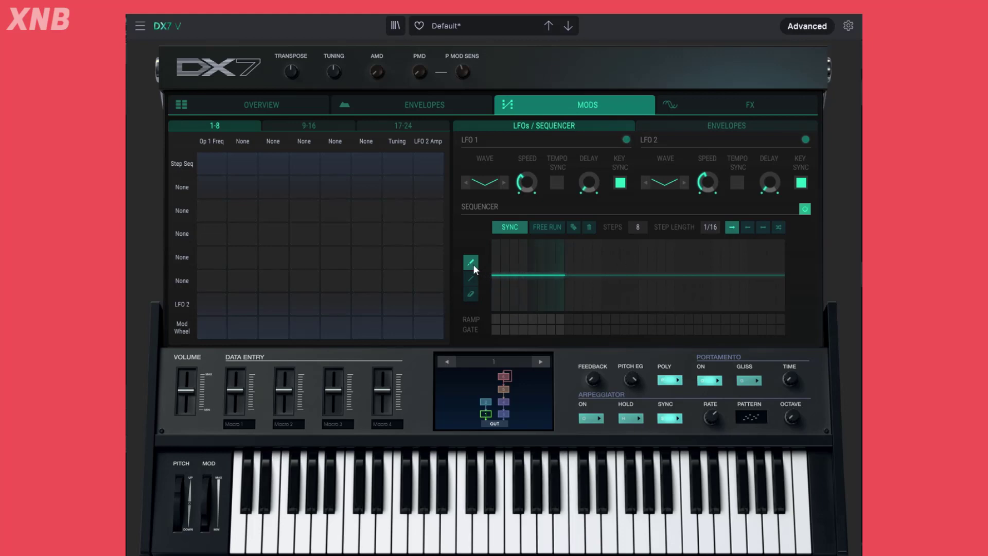
mouse_move(496, 270)
mouse_down()
mouse_move(515, 263)
mouse_move(548, 273)
mouse_move(558, 260)
mouse_move(551, 267)
mouse_up()
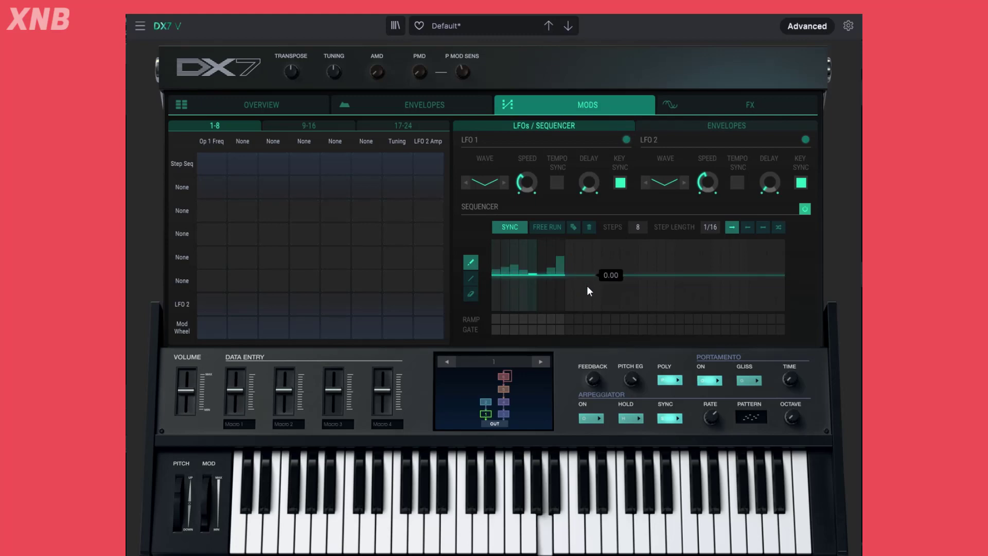
drag(211, 163, 212, 144)
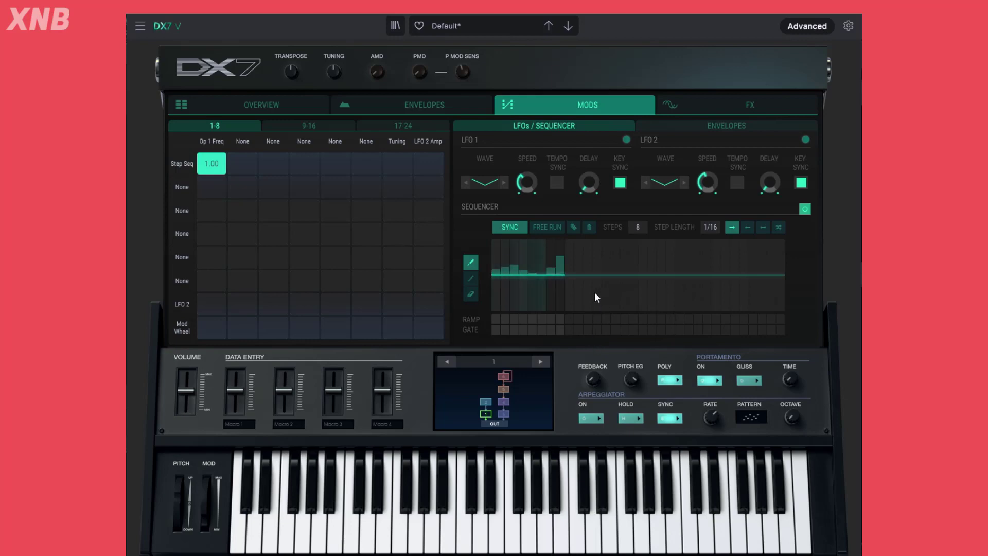
Try raising the sequencer's fourth step with the Pencil tool and bring it down again.
mouse_move(560, 257)
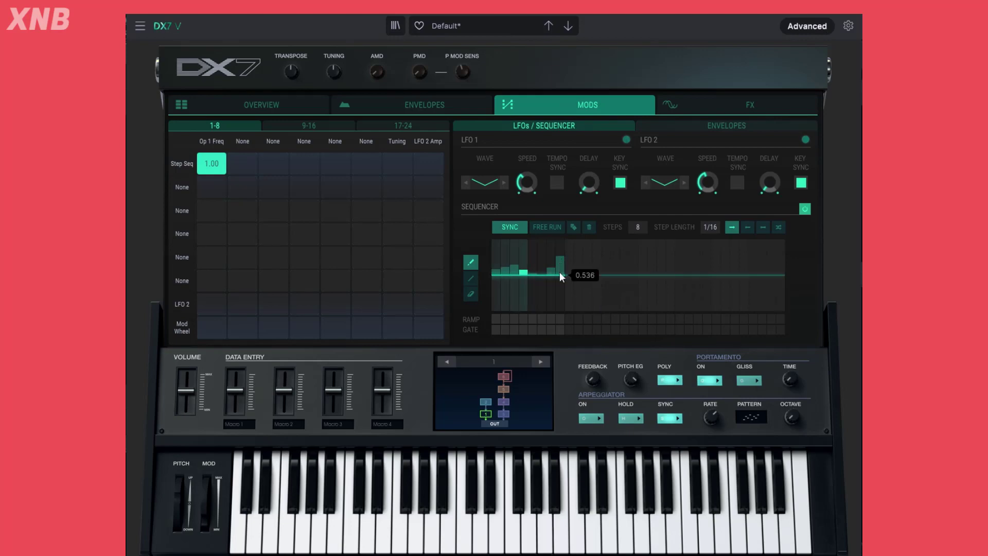
mouse_move(516, 269)
mouse_down()
mouse_move(517, 224)
mouse_move(516, 334)
mouse_move(519, 265)
mouse_up()
click(550, 294)
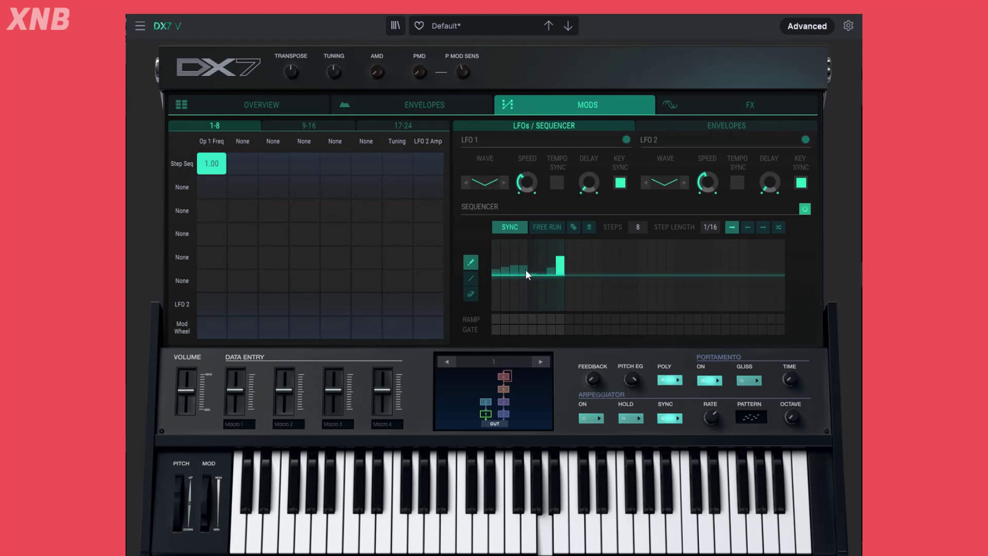
drag(521, 268, 525, 271)
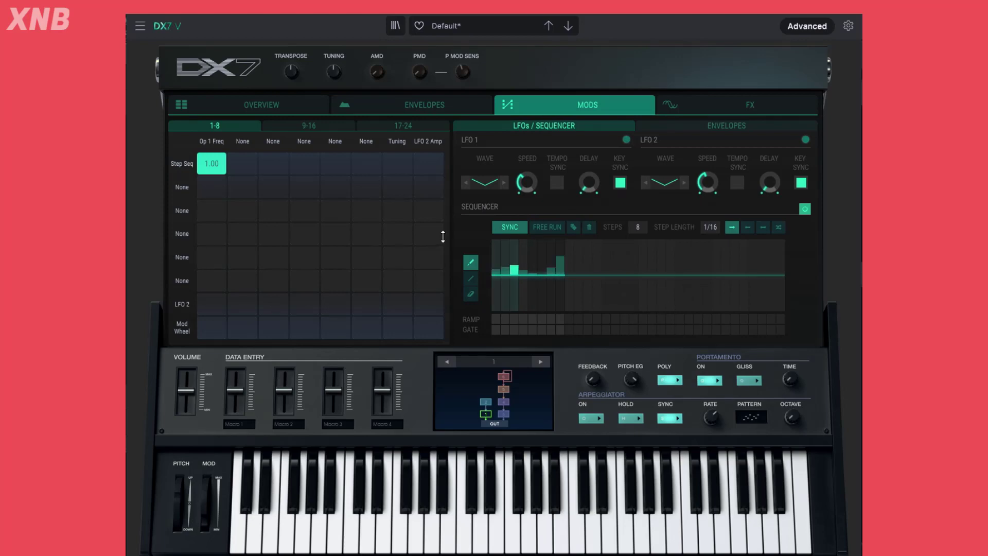
Redraw the sequencer steps freehand, peaking at steps three and four and falling toward lower values at the end.
click(727, 125)
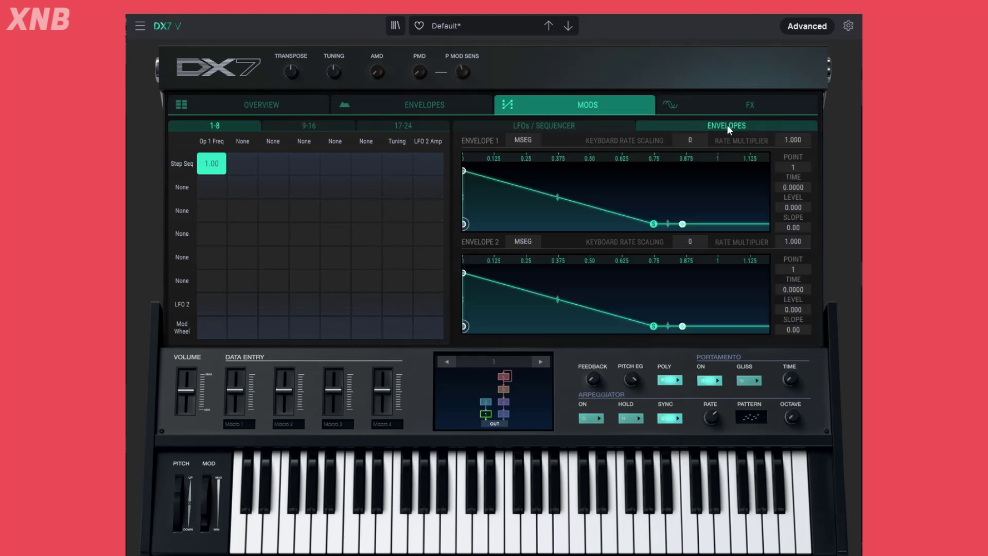
click(601, 124)
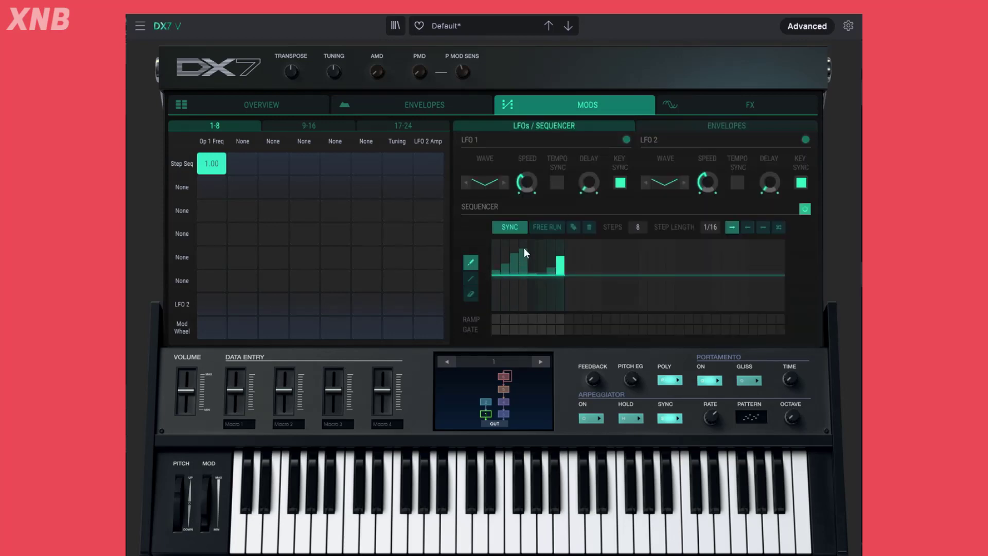
mouse_move(524, 248)
mouse_down()
mouse_move(569, 276)
mouse_move(563, 257)
mouse_move(552, 263)
mouse_up()
click(557, 269)
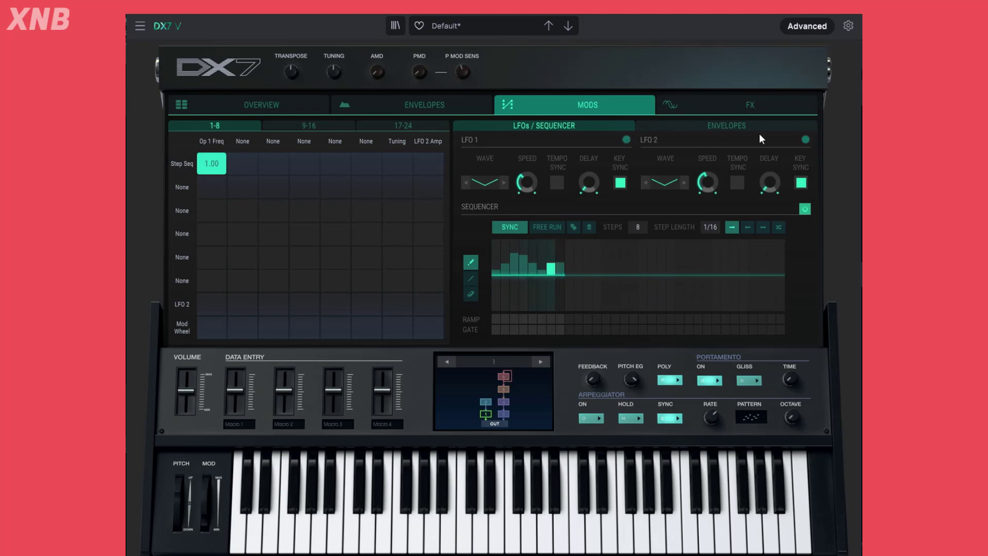
Shape the eight sequencer steps with the Line tool, rising to a peak near step six and dropping at step eight.
click(740, 125)
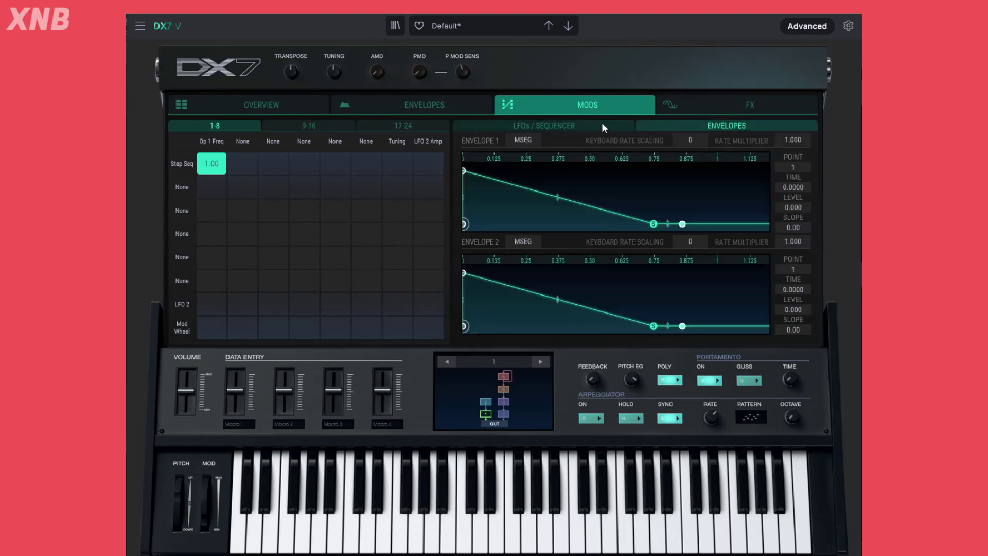
click(602, 125)
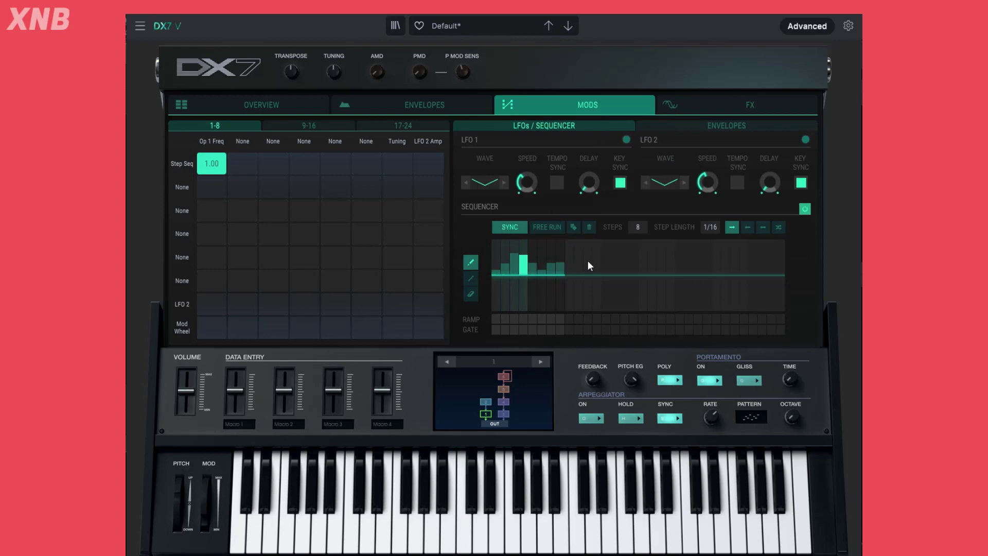
click(468, 280)
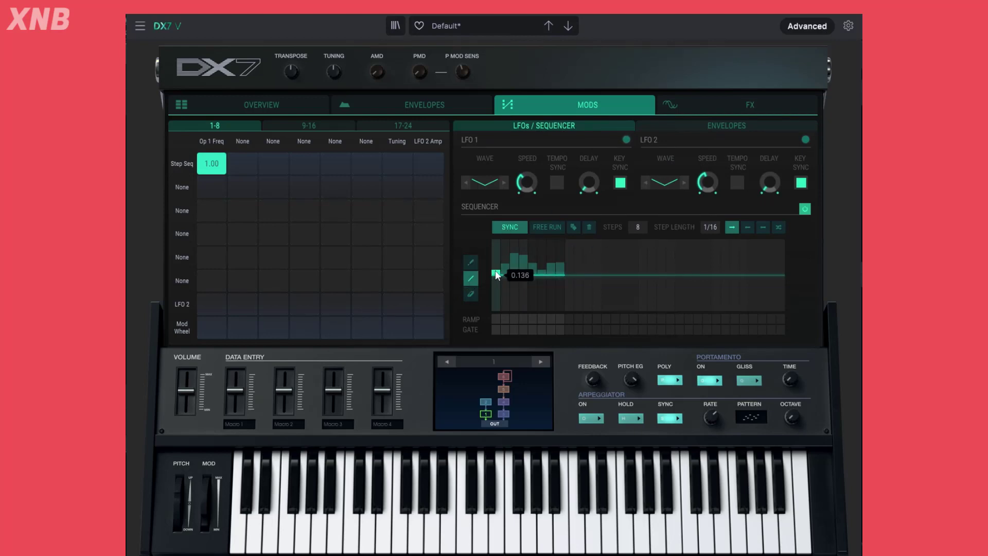
drag(497, 275, 563, 272)
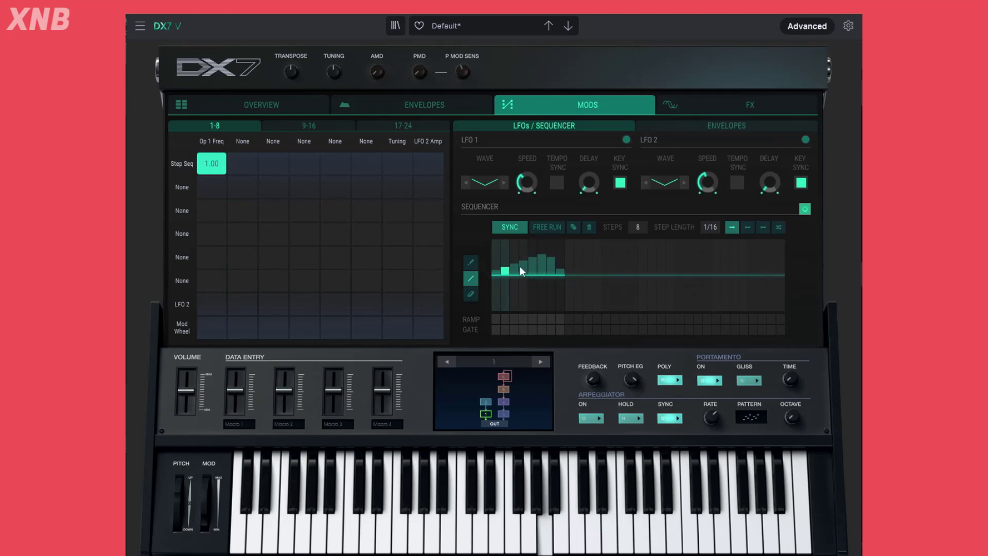
Erase all eight sequencer steps and redraw them with the Pencil tool, with positive values from step four onward.
click(470, 294)
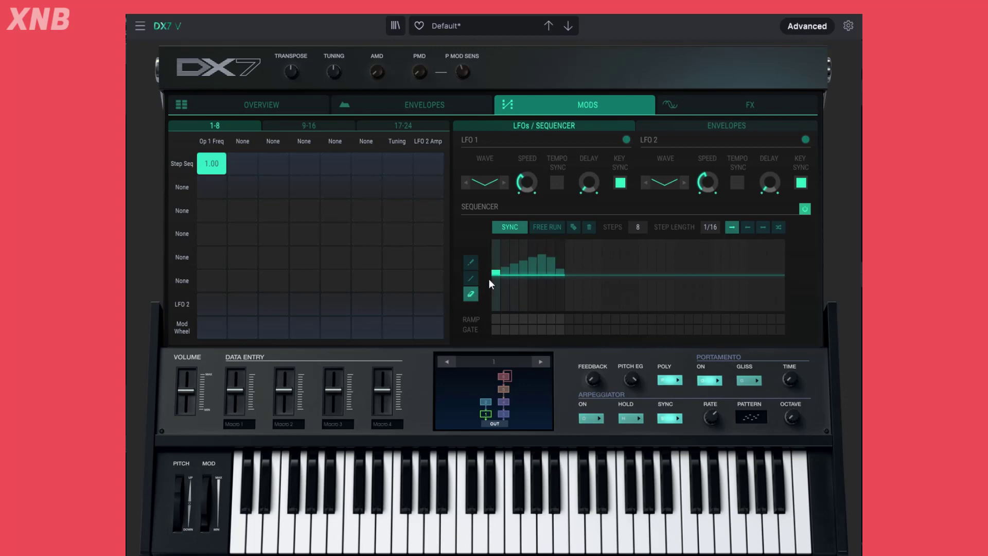
drag(564, 269, 471, 270)
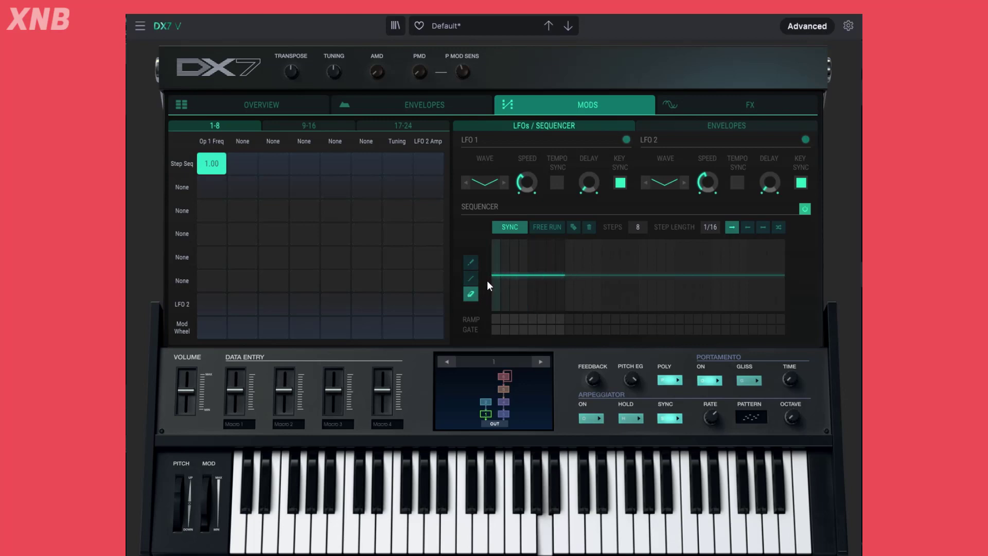
click(471, 265)
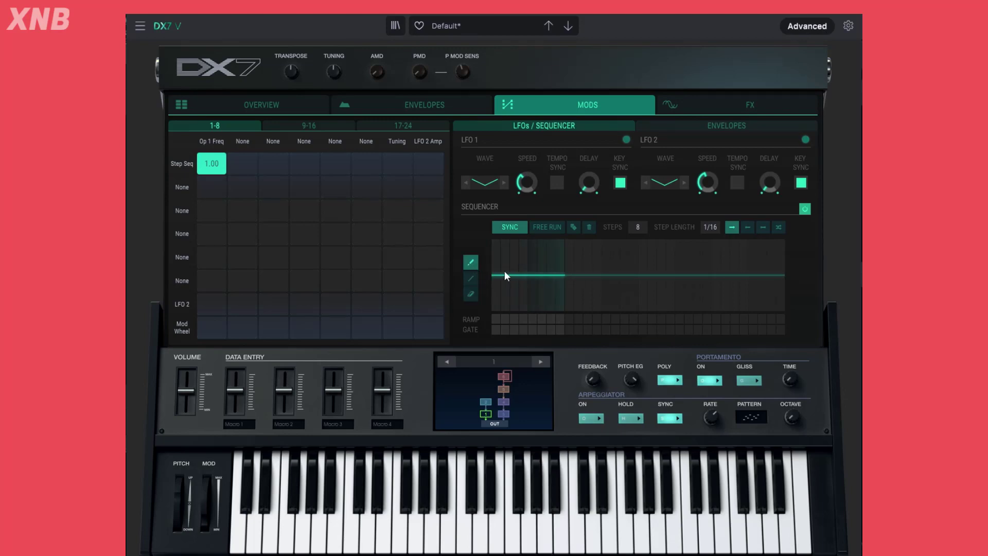
drag(505, 272, 548, 269)
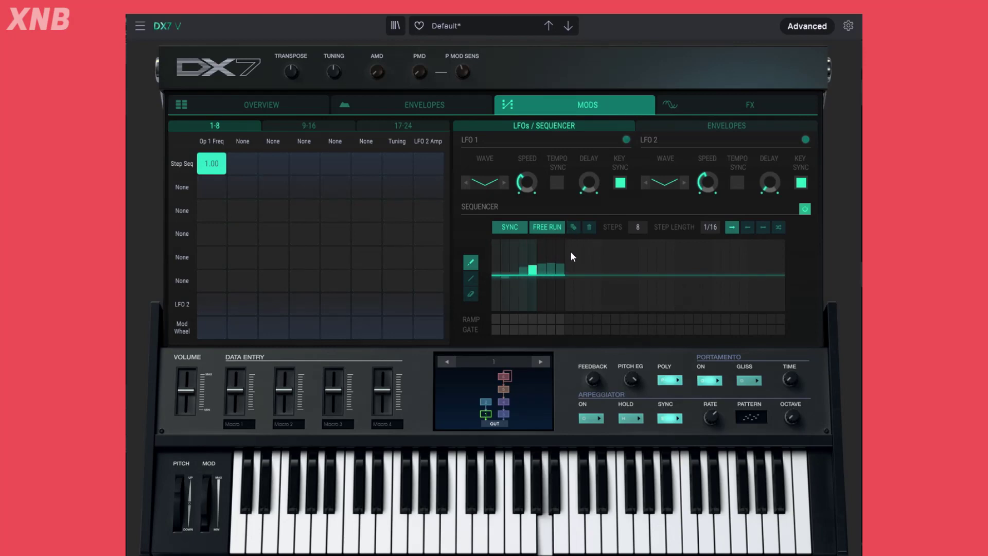
Extend the sequencer to 16 steps in Sync mode and randomize the step values.
click(549, 227)
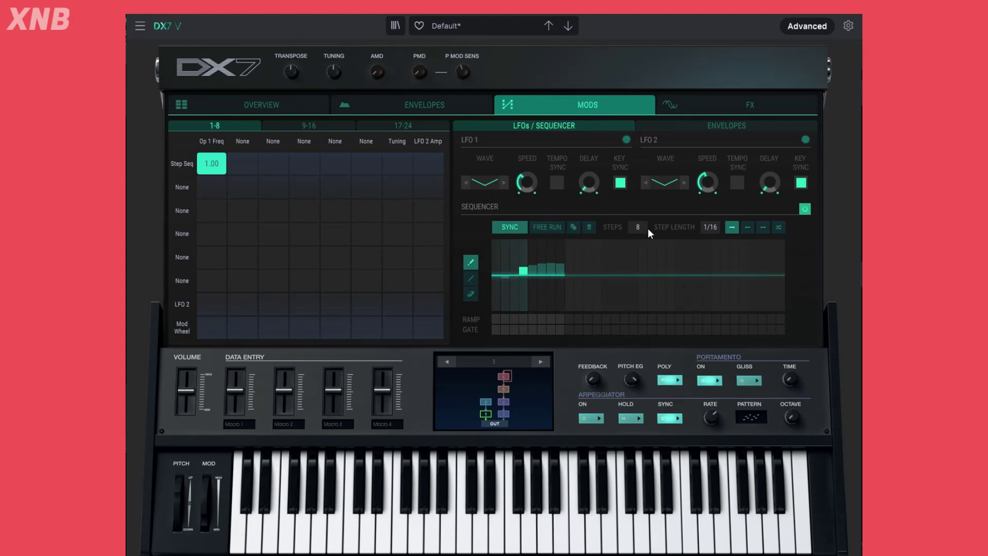
mouse_move(638, 228)
mouse_down()
mouse_move(639, 168)
mouse_move(645, 224)
mouse_up()
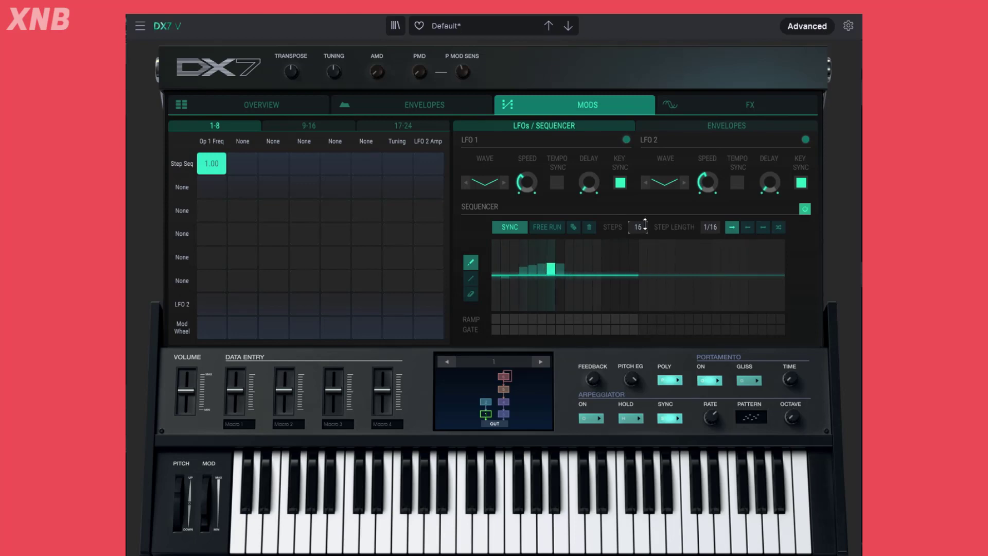
click(574, 228)
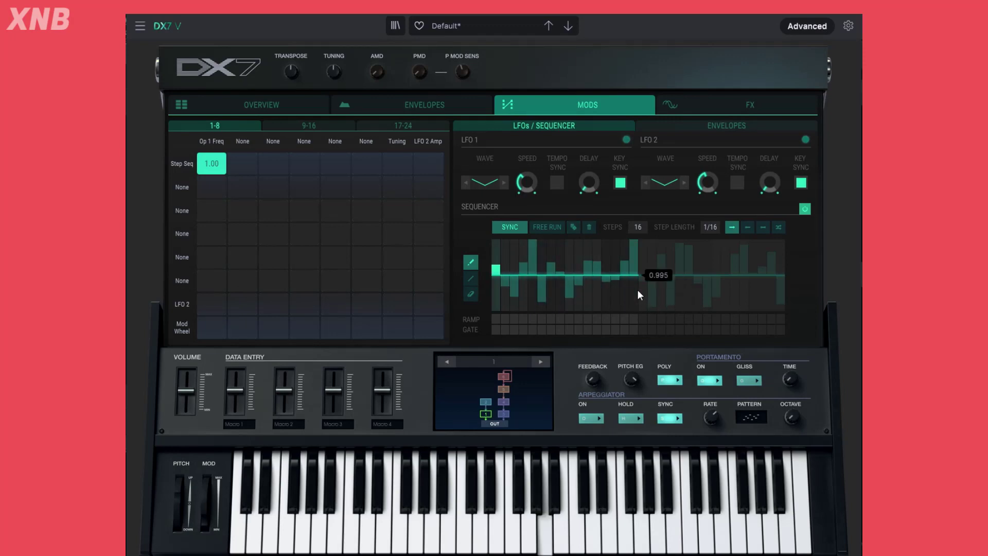
Clear the 16 sequencer steps and randomize their values several times for new patterns.
click(590, 227)
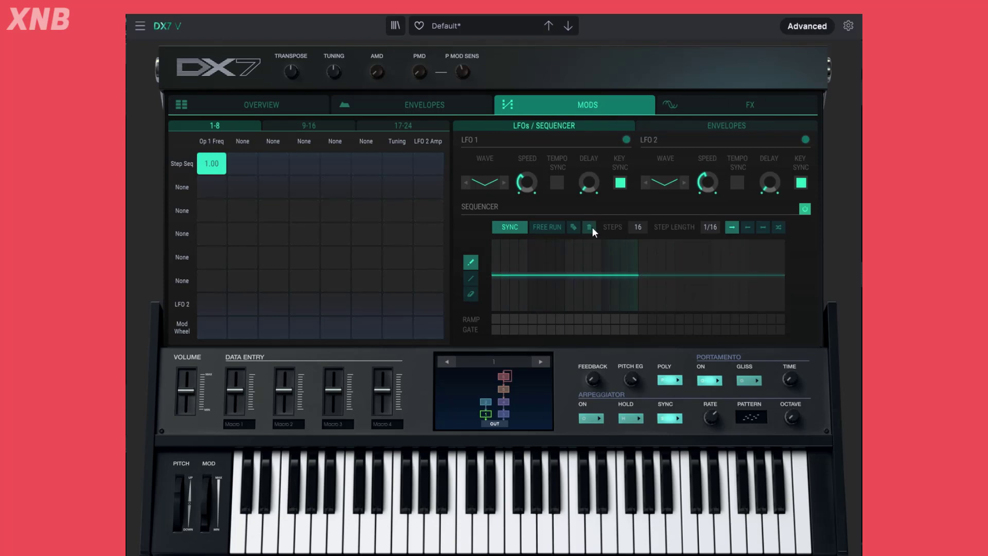
click(574, 227)
click(589, 228)
click(573, 227)
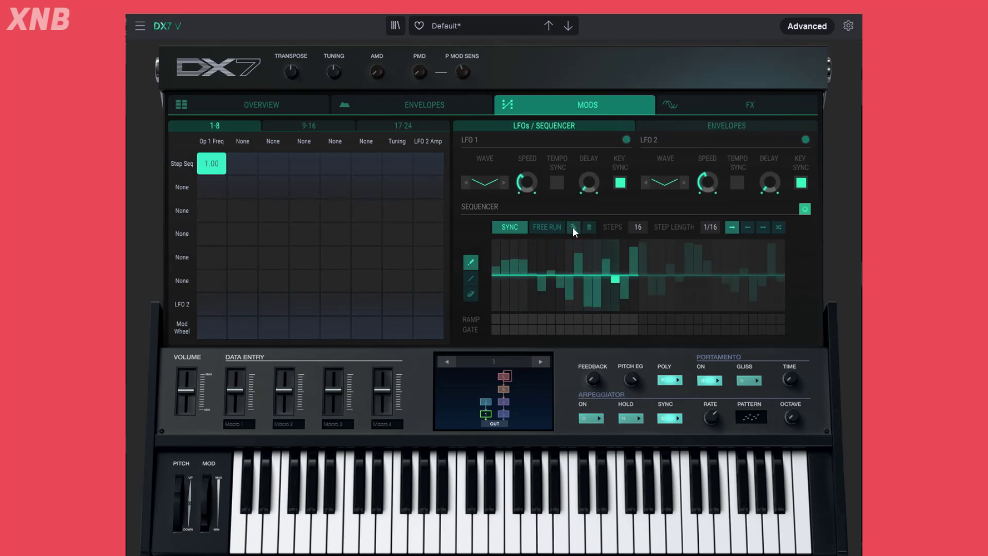
click(573, 228)
click(575, 229)
click(574, 230)
click(574, 230)
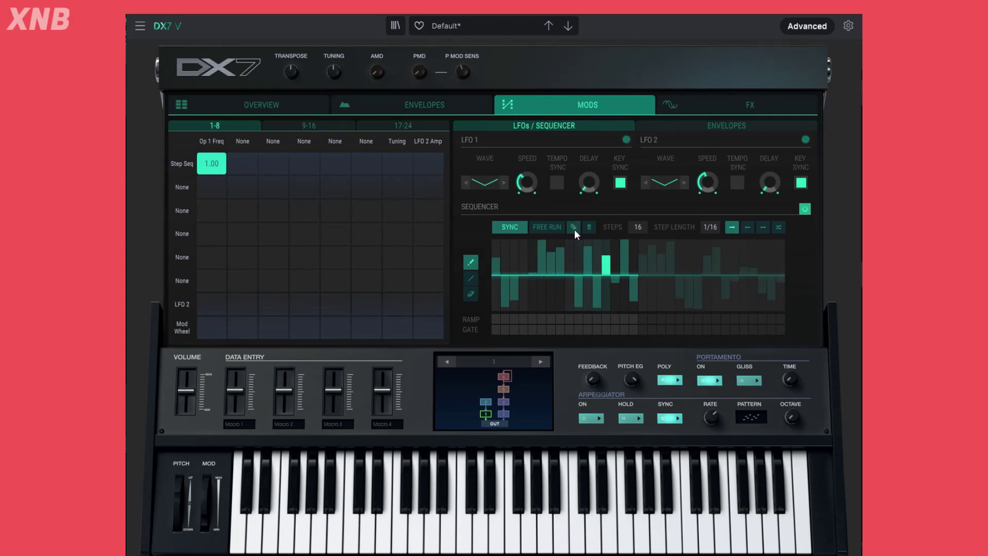
click(575, 230)
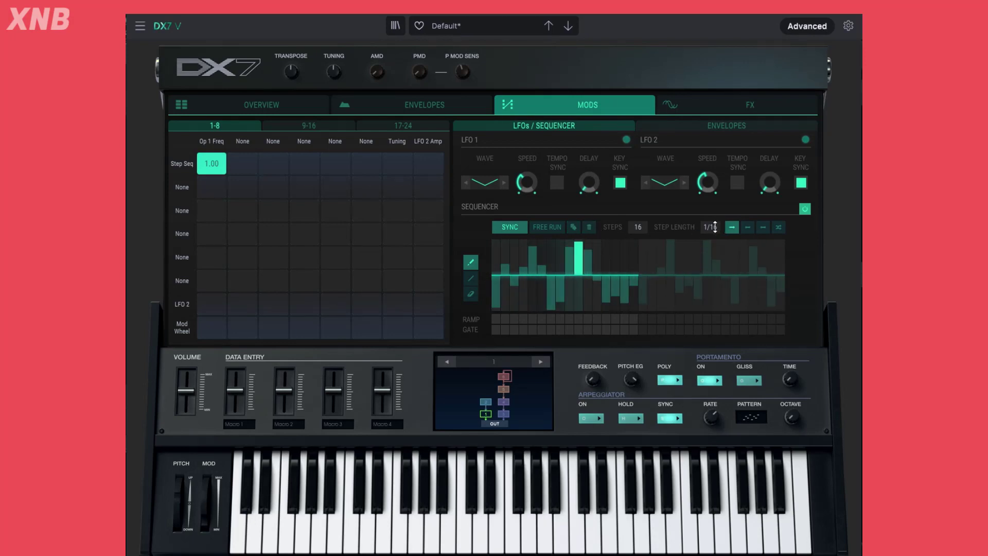
Set the sequencer step length to 1/32, try the backward, back-and-forth and random playback directions, and return to forward.
drag(715, 227, 714, 216)
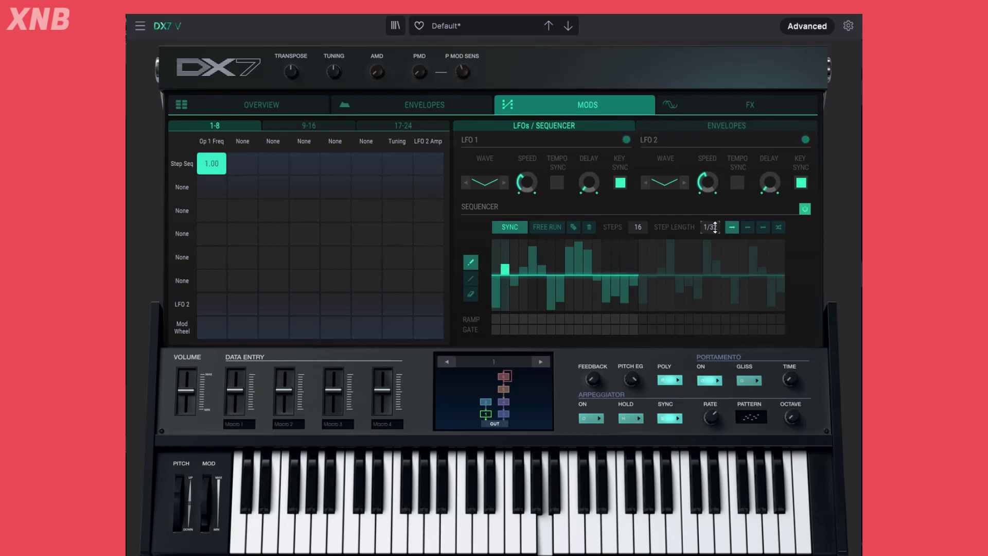
click(750, 225)
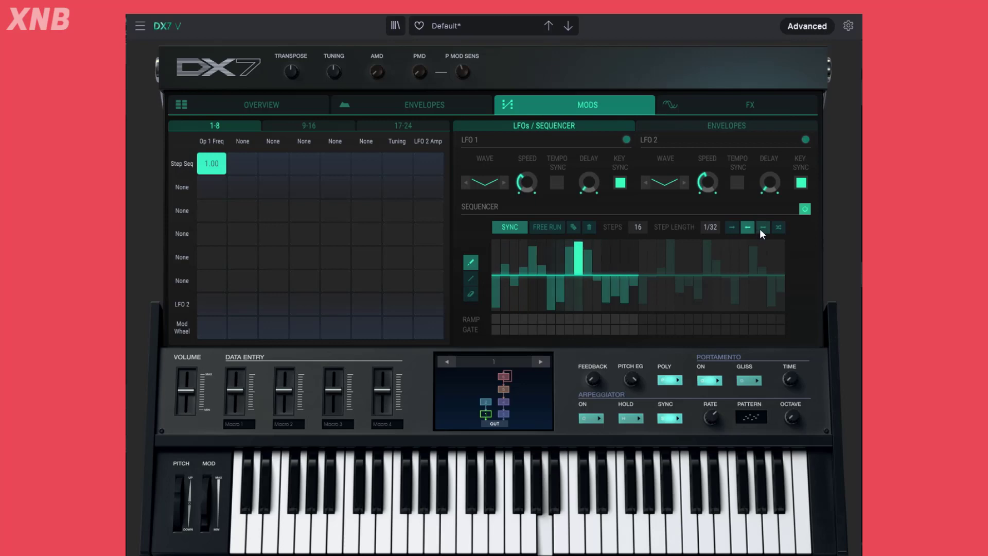
click(763, 227)
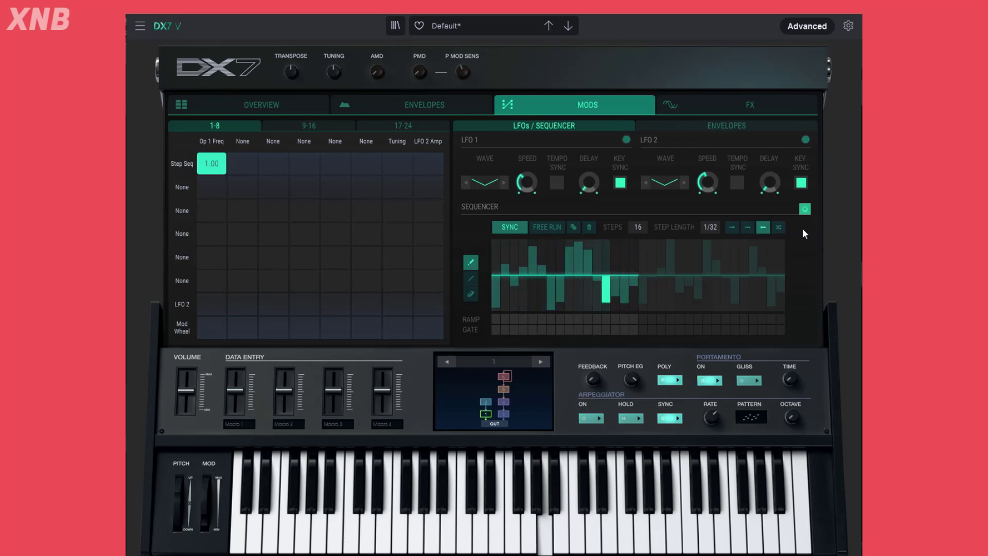
click(778, 227)
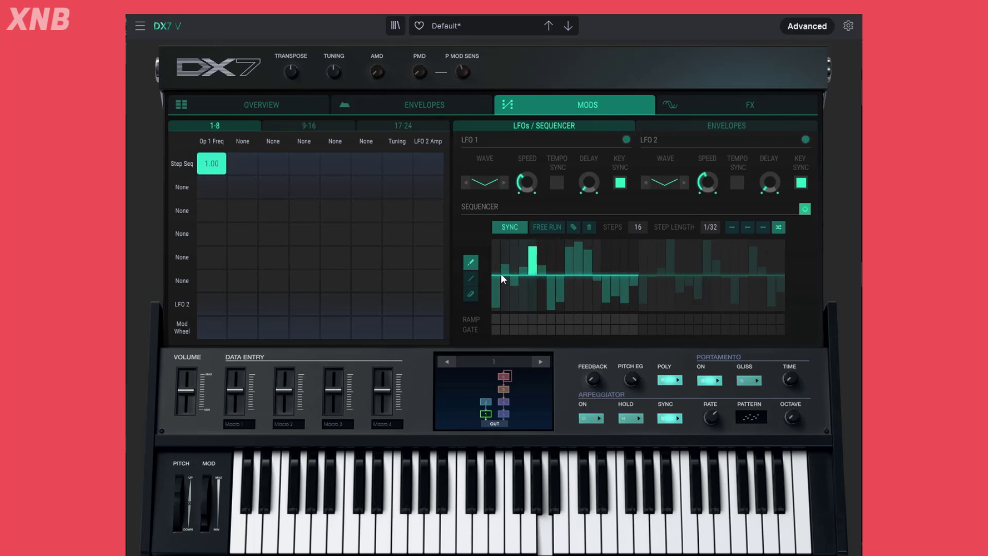
click(731, 227)
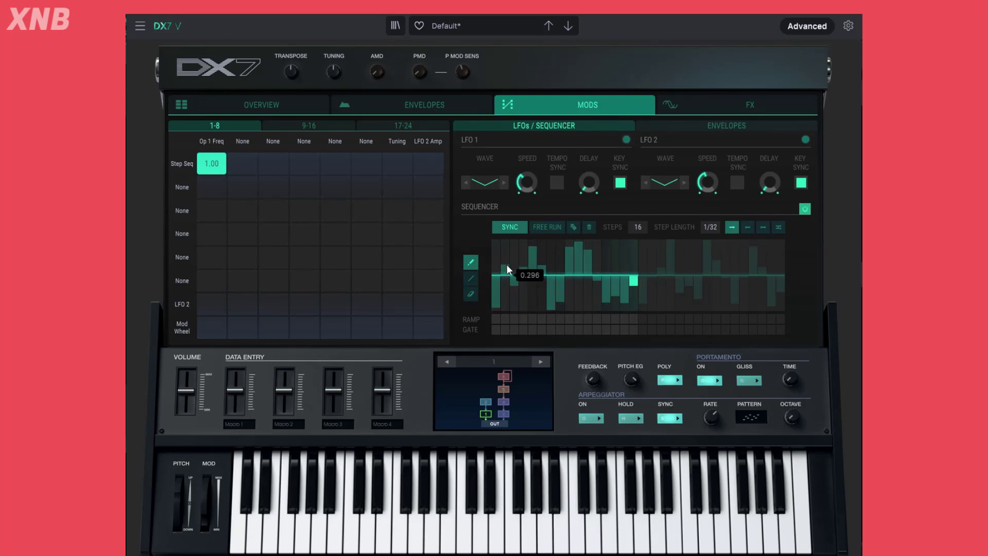
Redraw the 16 steps freehand as a low positive curve, and erase all step values with the Eraser tool.
mouse_move(520, 266)
mouse_down()
mouse_move(573, 254)
mouse_move(489, 273)
mouse_up()
mouse_move(593, 265)
mouse_down()
mouse_move(619, 269)
mouse_move(582, 262)
mouse_move(594, 252)
mouse_move(587, 262)
mouse_up()
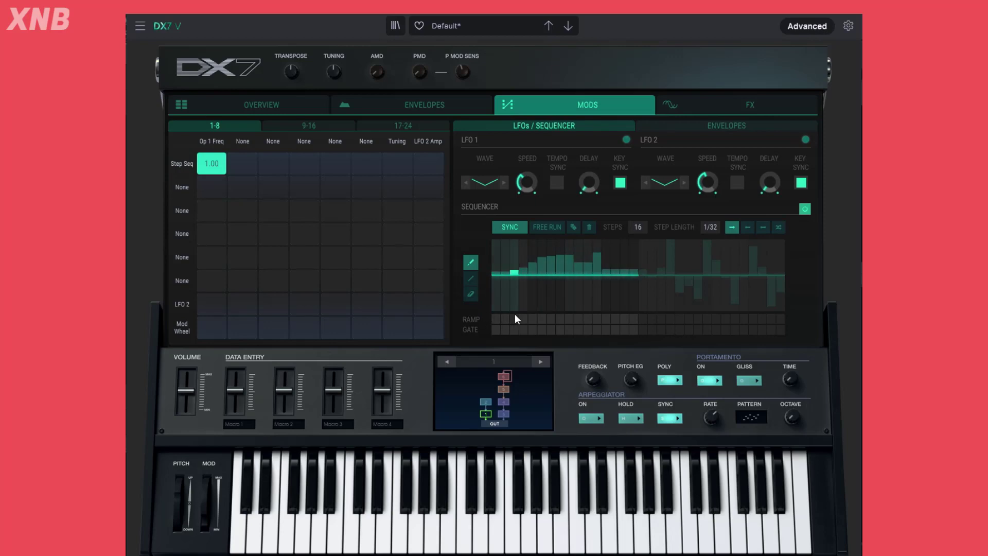
click(471, 292)
drag(493, 273, 694, 270)
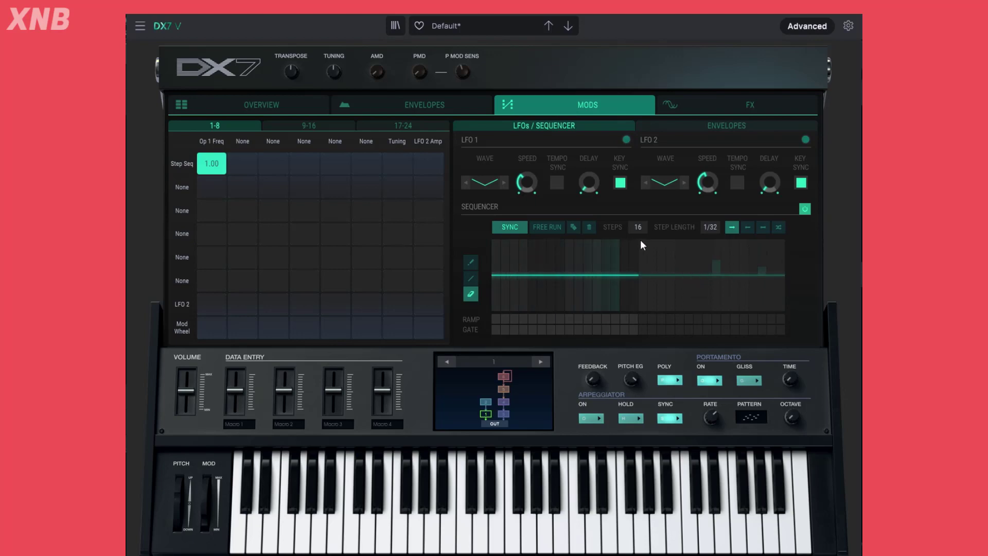
Reduce the sequencer to 8 steps and draw positive values only at steps two and seven with the Pencil tool.
click(472, 262)
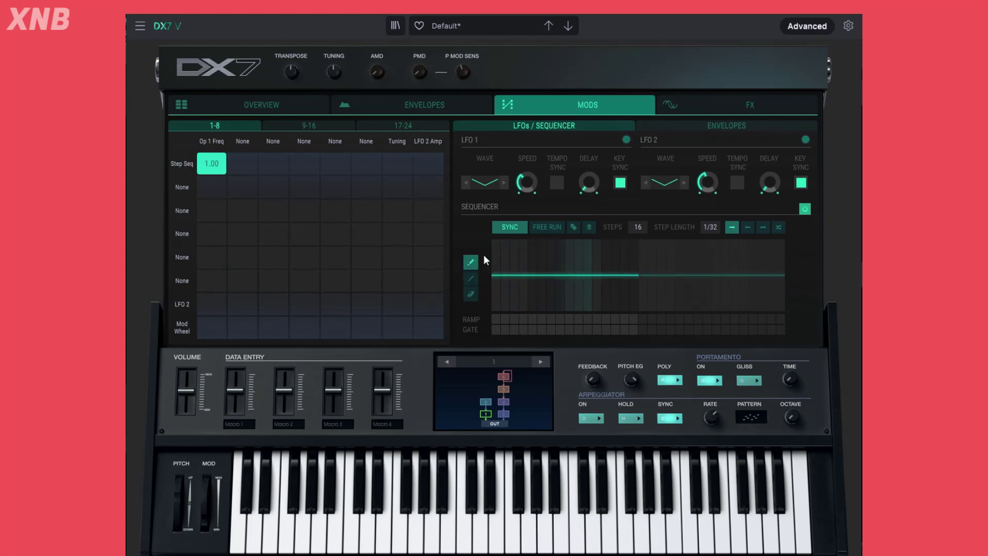
drag(524, 272, 523, 241)
drag(638, 227, 638, 252)
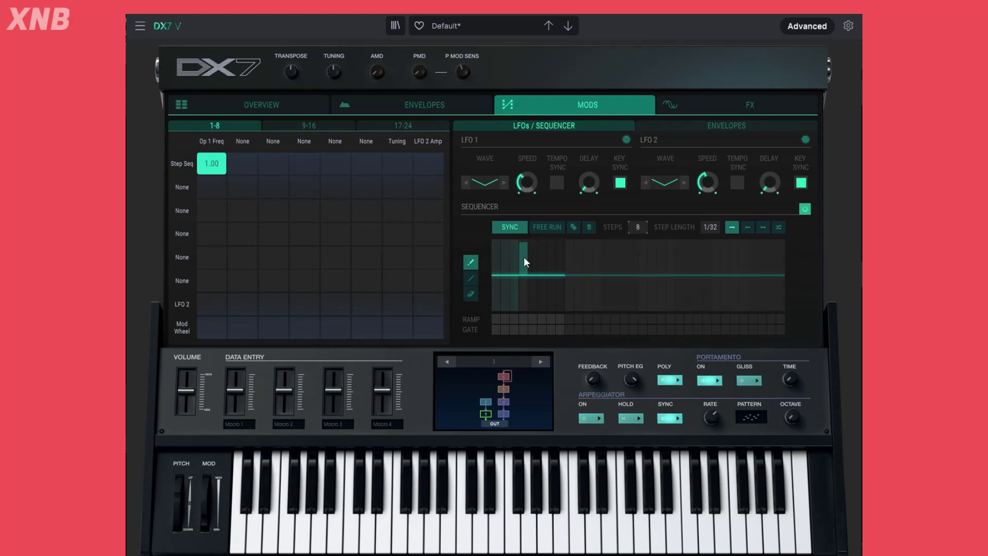
mouse_move(506, 273)
mouse_down()
mouse_move(507, 251)
mouse_move(511, 263)
mouse_move(525, 256)
mouse_move(546, 274)
mouse_move(549, 255)
mouse_move(504, 259)
mouse_up()
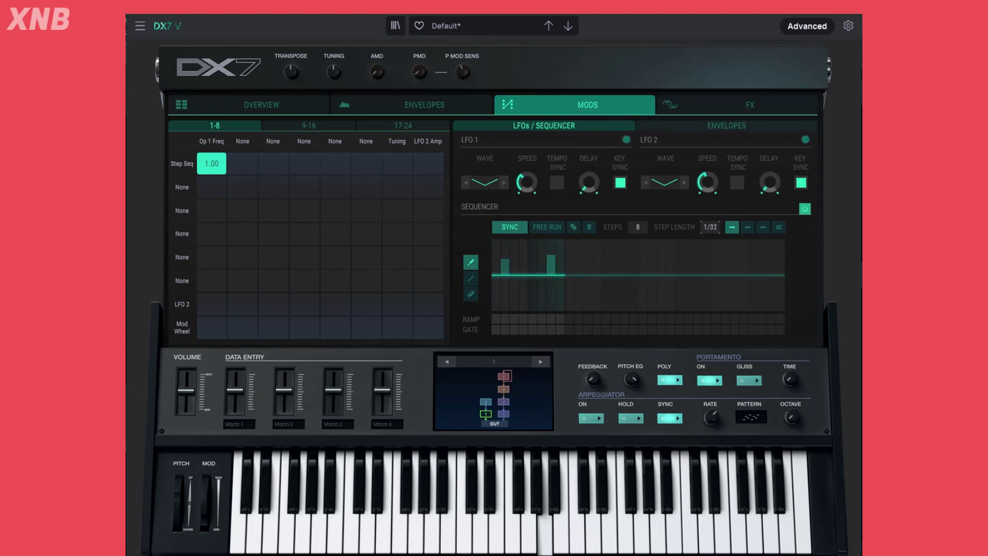
Set the step length to 1/16 and redraw step two near the maximum, leaving step three empty.
drag(710, 227, 710, 233)
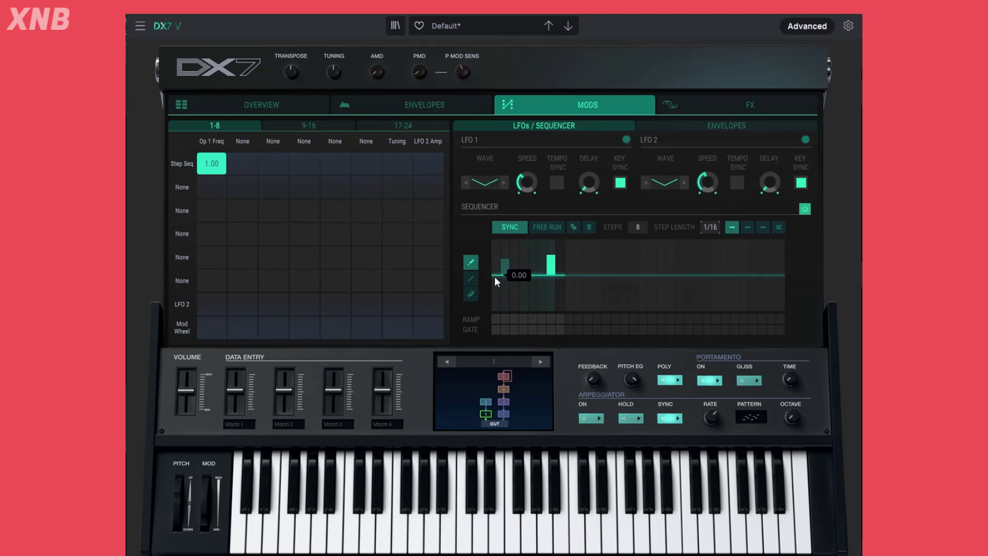
drag(502, 271, 505, 248)
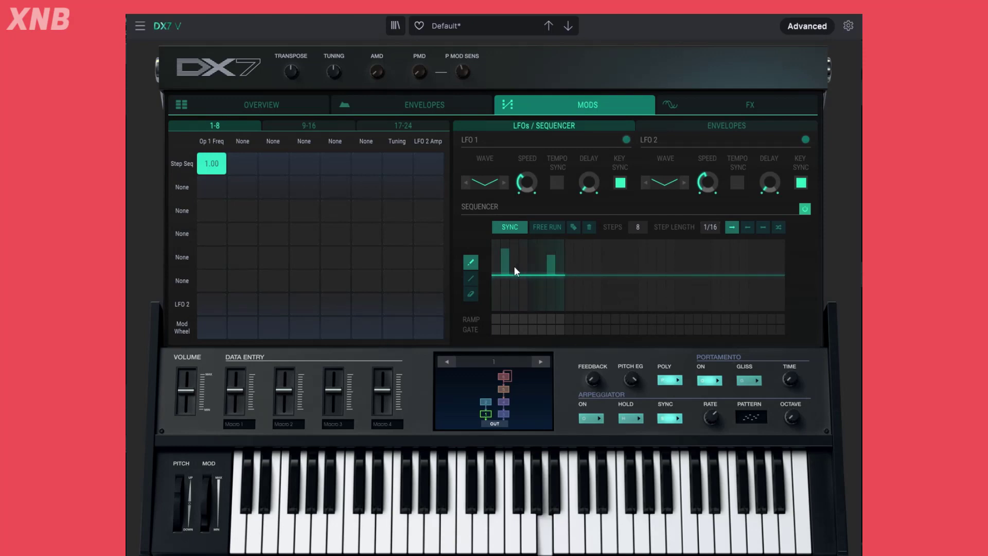
drag(511, 262, 509, 261)
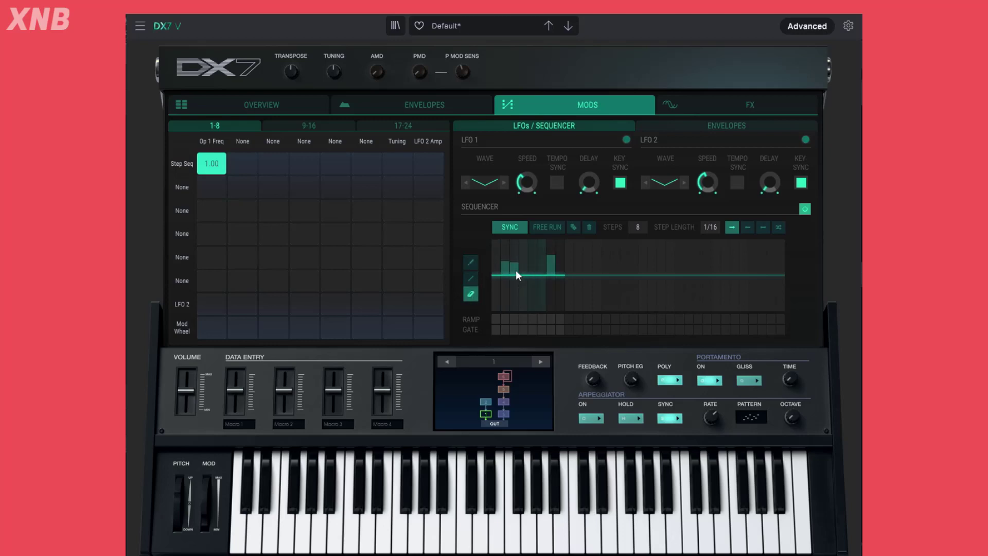
click(515, 271)
click(506, 263)
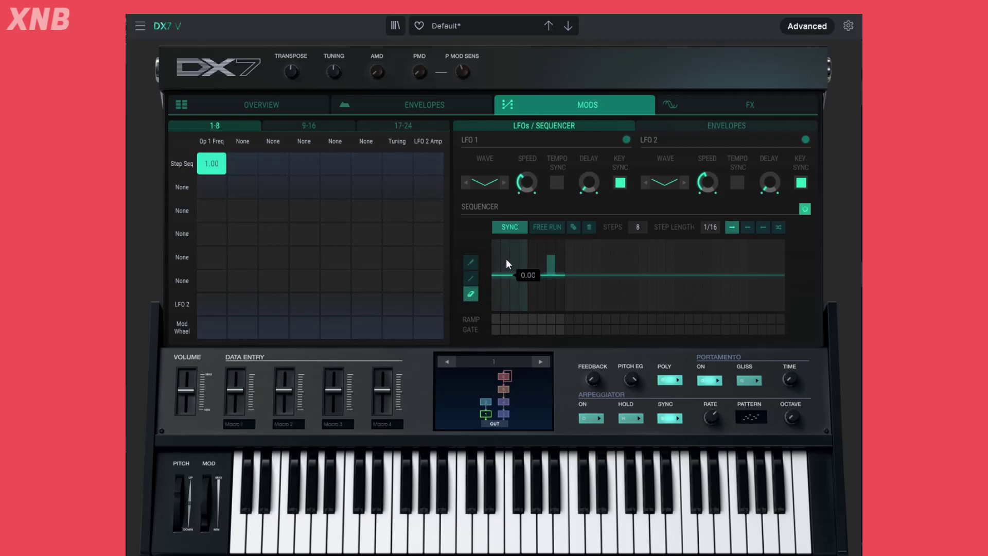
click(473, 263)
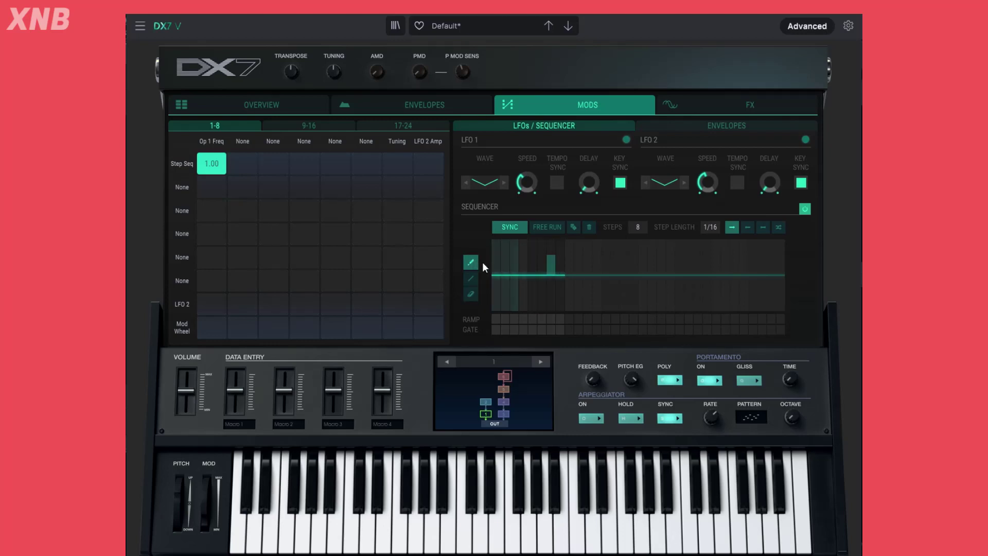
click(505, 244)
Enable Ramp and Gate on steps two and seven, and lower step two's value slightly.
click(504, 319)
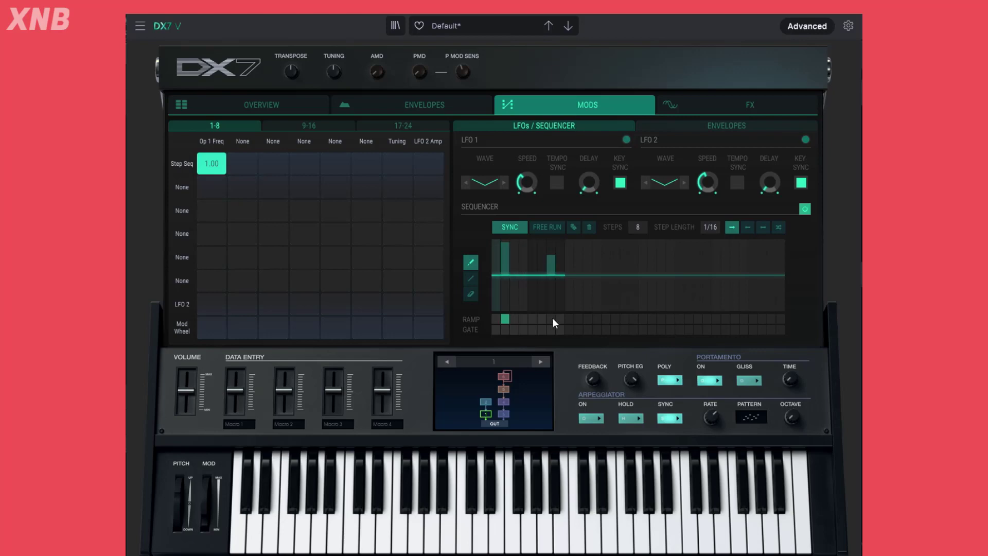
click(551, 319)
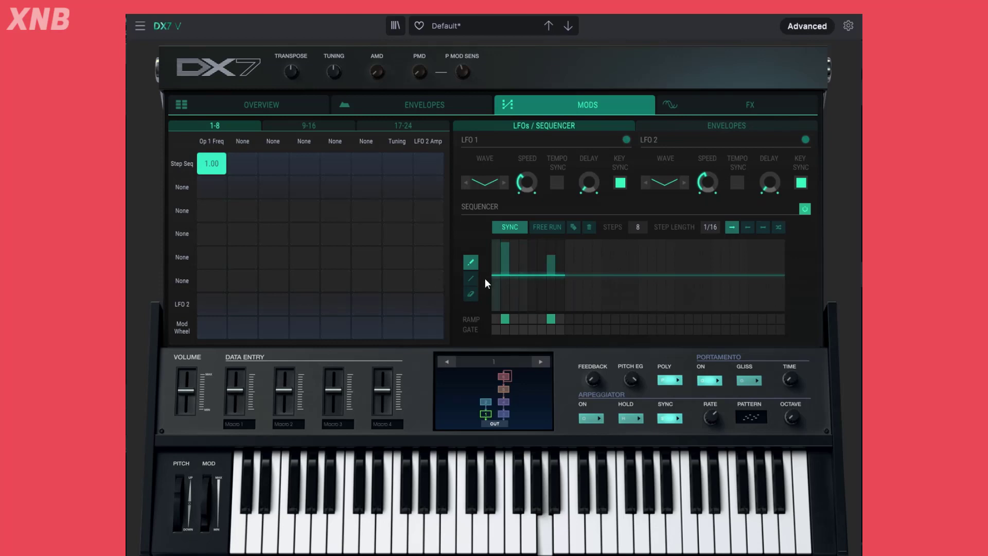
click(504, 247)
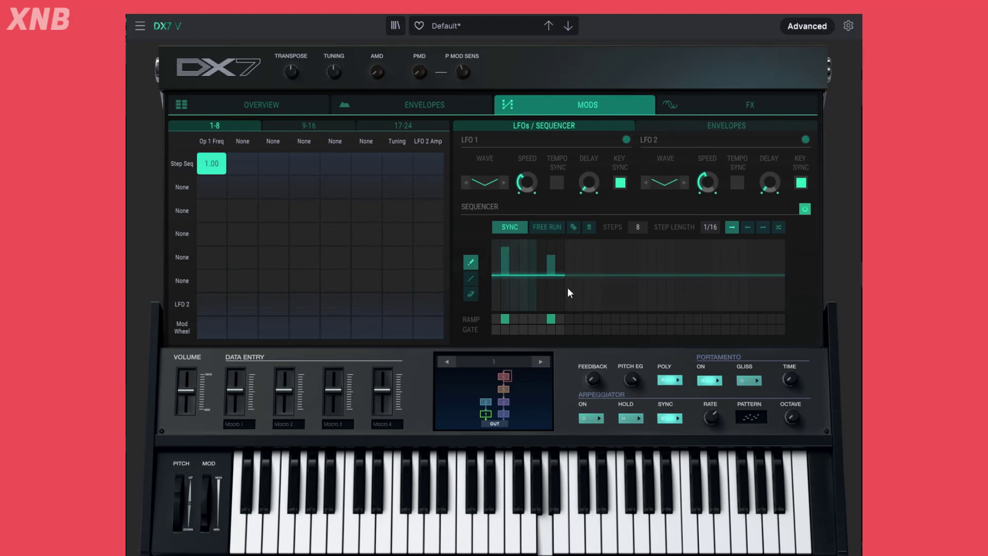
click(503, 320)
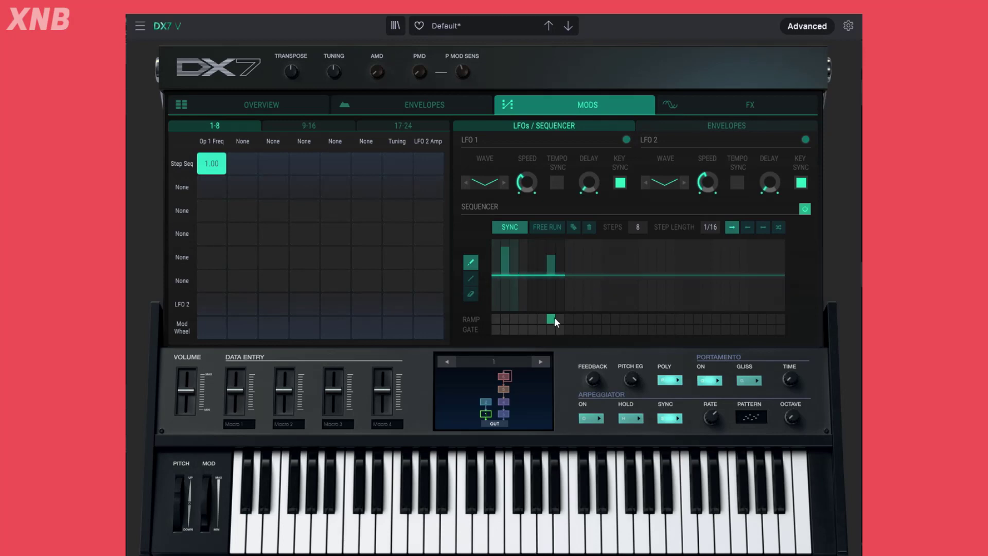
click(508, 319)
click(505, 331)
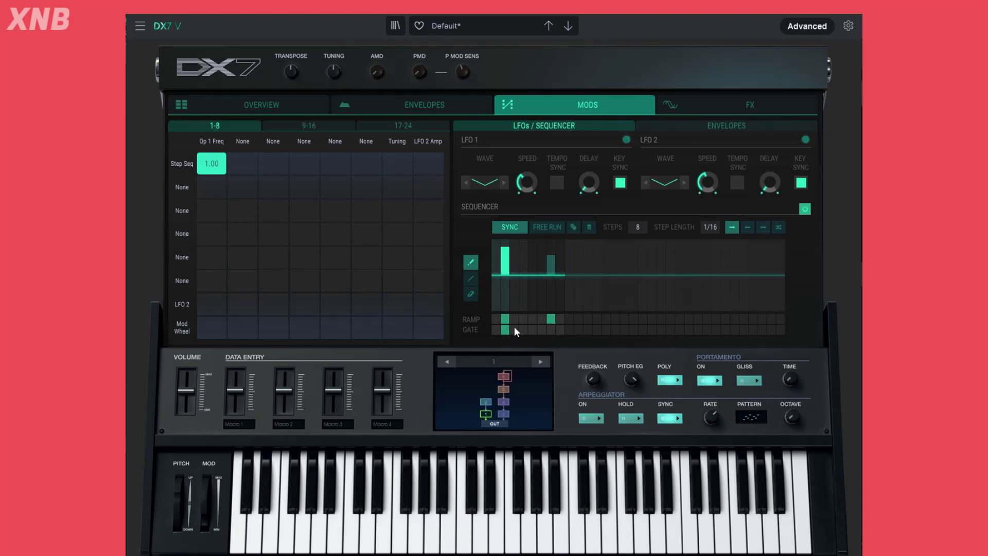
click(550, 330)
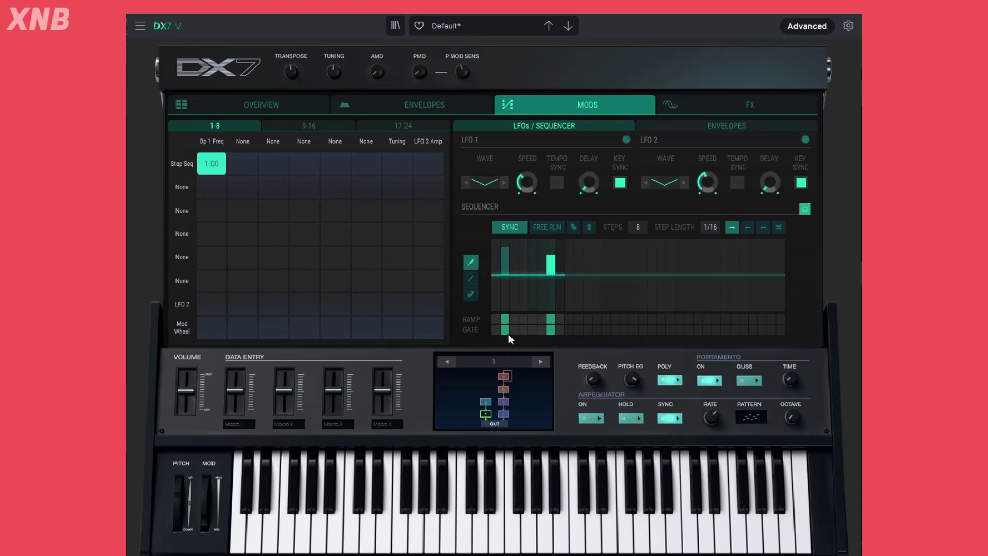
Examine operator 1's amplitude envelope and compare it with the gated sequencer pattern.
click(428, 106)
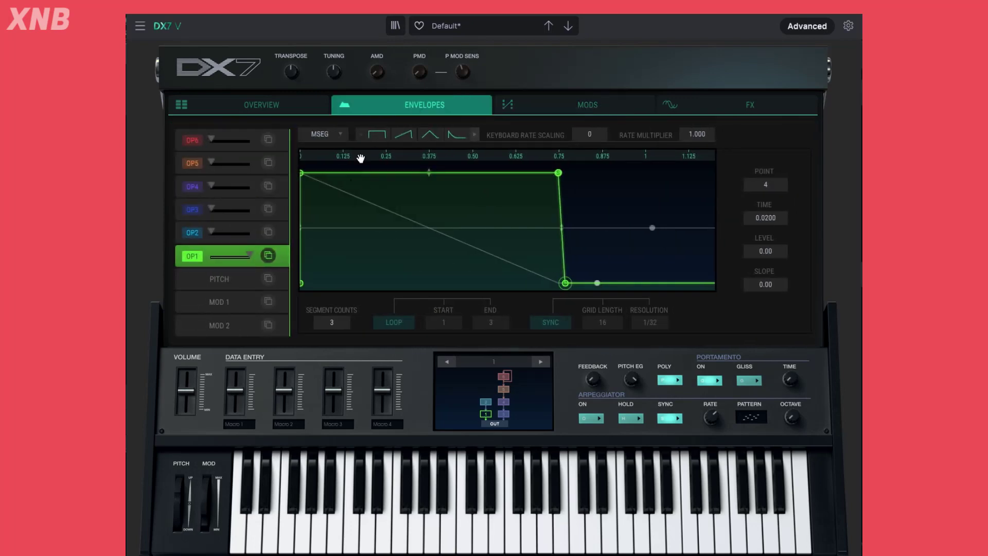
click(546, 105)
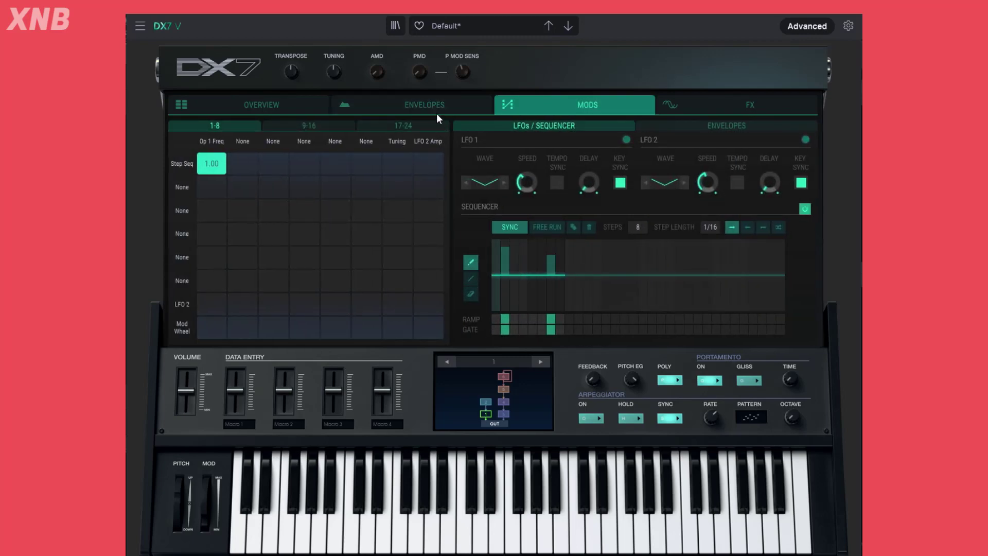
click(431, 101)
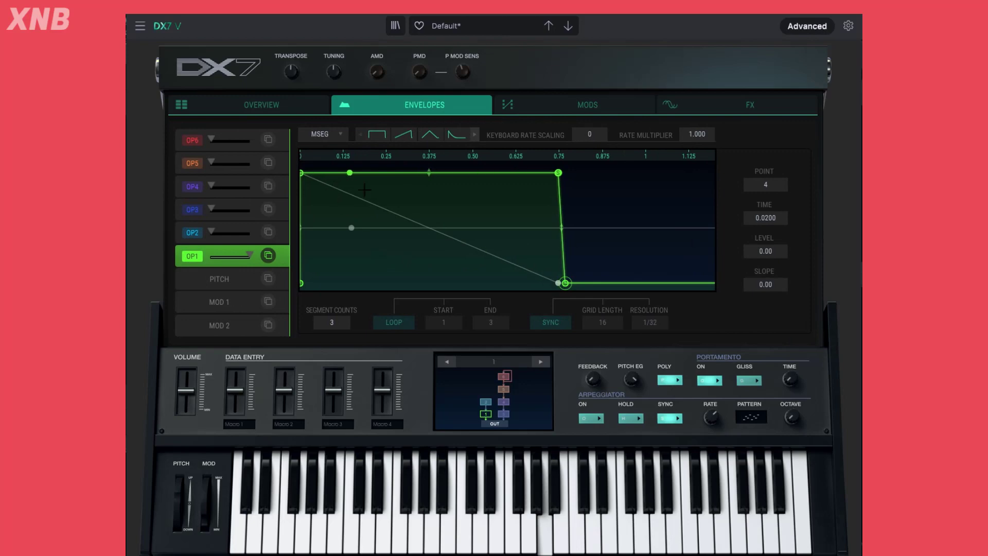
click(592, 105)
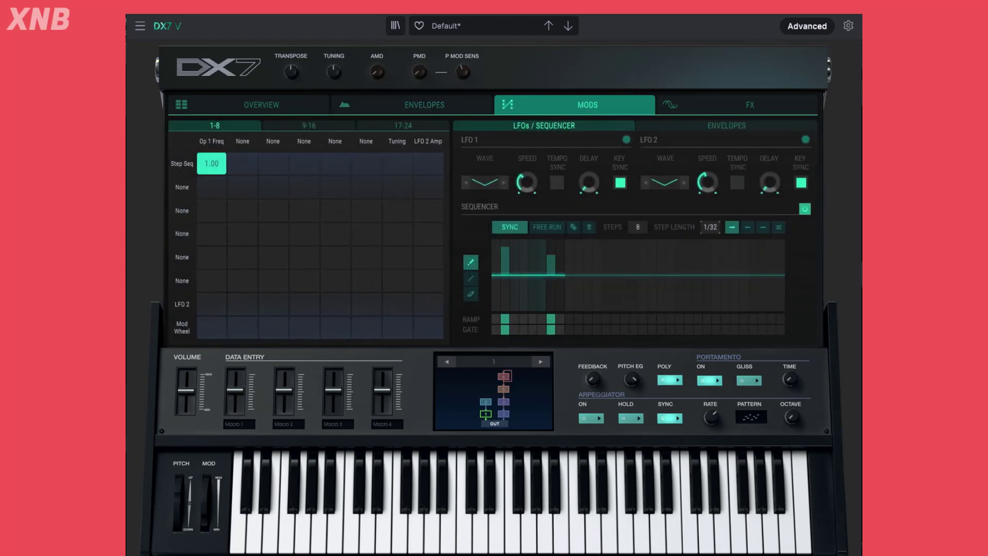
Set the step length to 1/8, check operator 1's envelope, and clear Ramp and Gate on steps two and seven.
drag(710, 227, 710, 233)
click(434, 109)
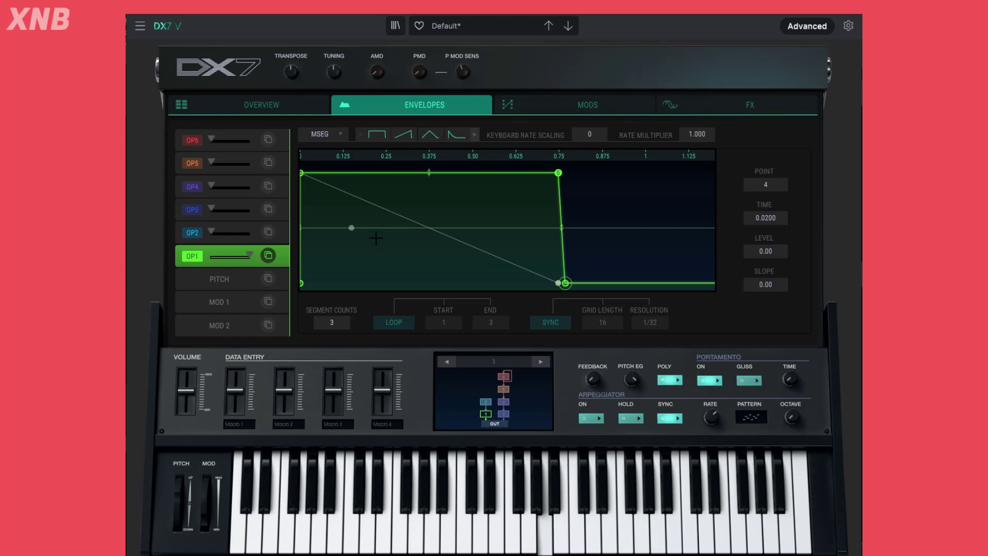
click(590, 111)
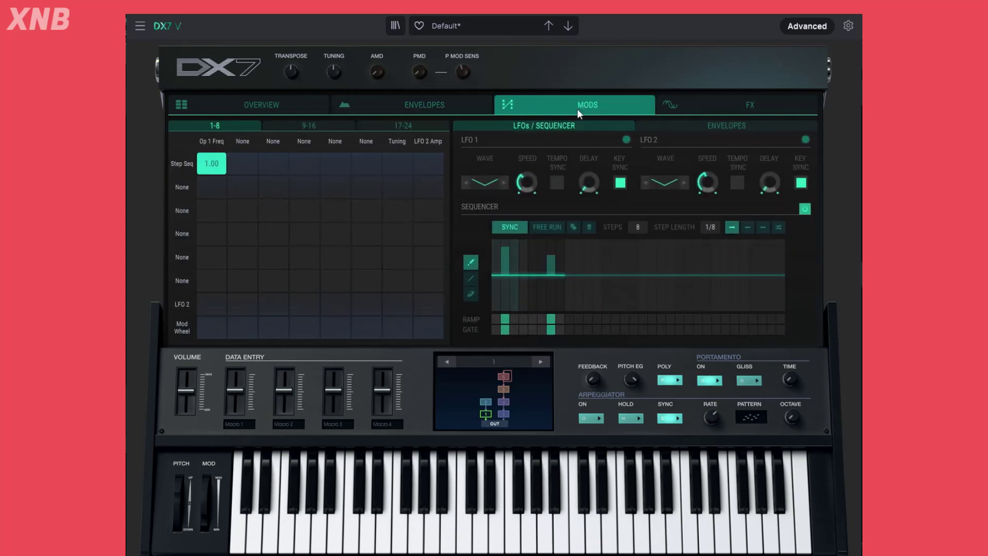
click(505, 320)
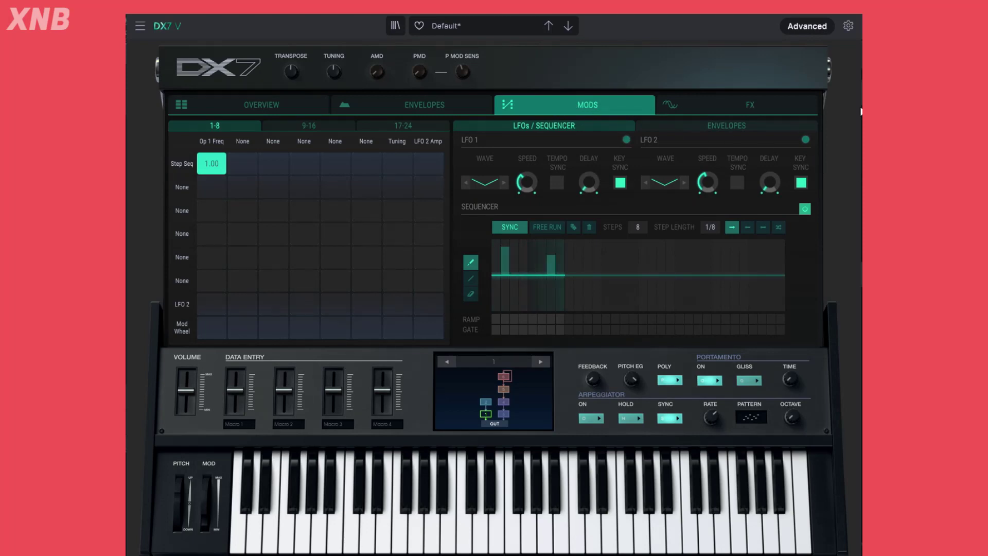
Turn off the sequencer and remove its modulation of operator 1's frequency from the matrix.
click(805, 209)
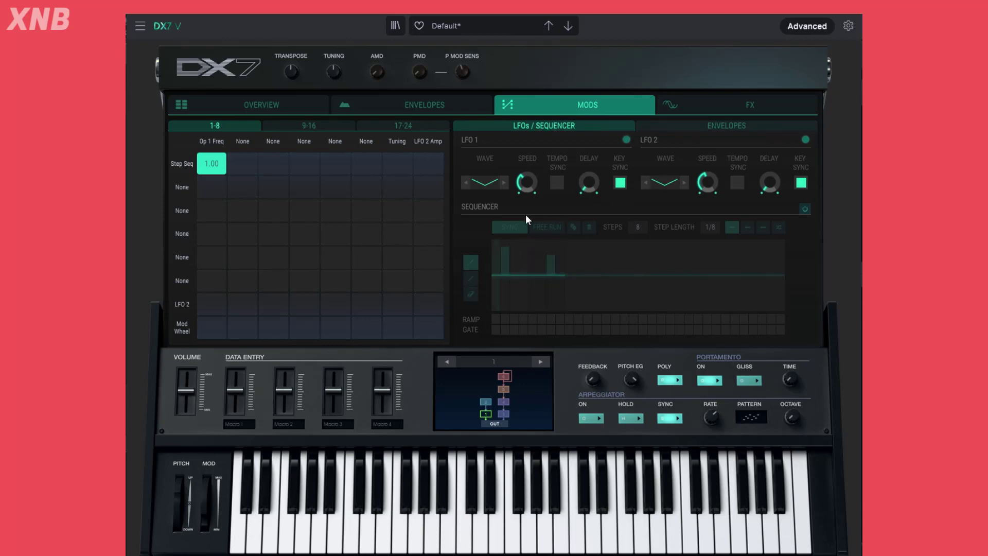
double_click(209, 161)
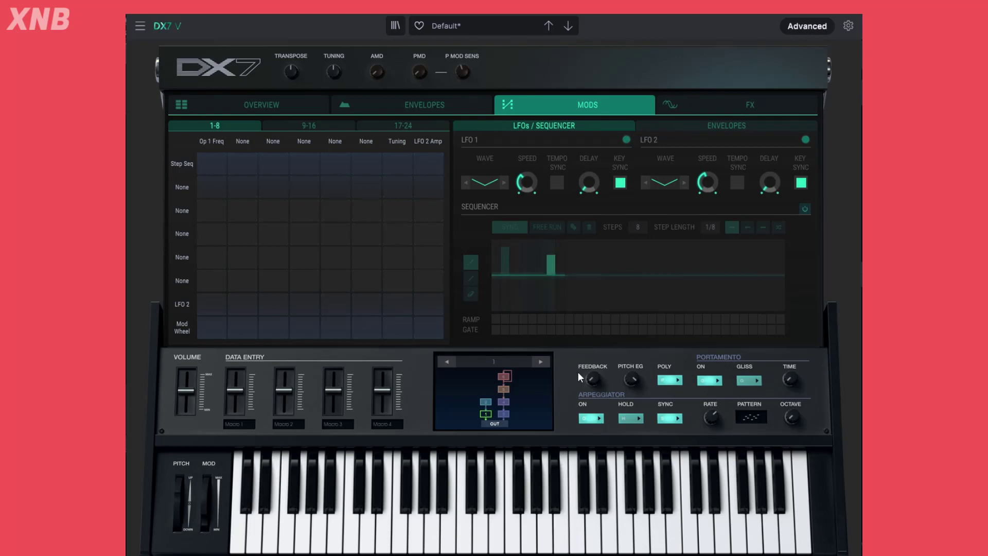
Lower the unsynced arpeggiator rate to 7.43 Hz and turn arpeggiator sync back on.
click(559, 541)
mouse_move(712, 424)
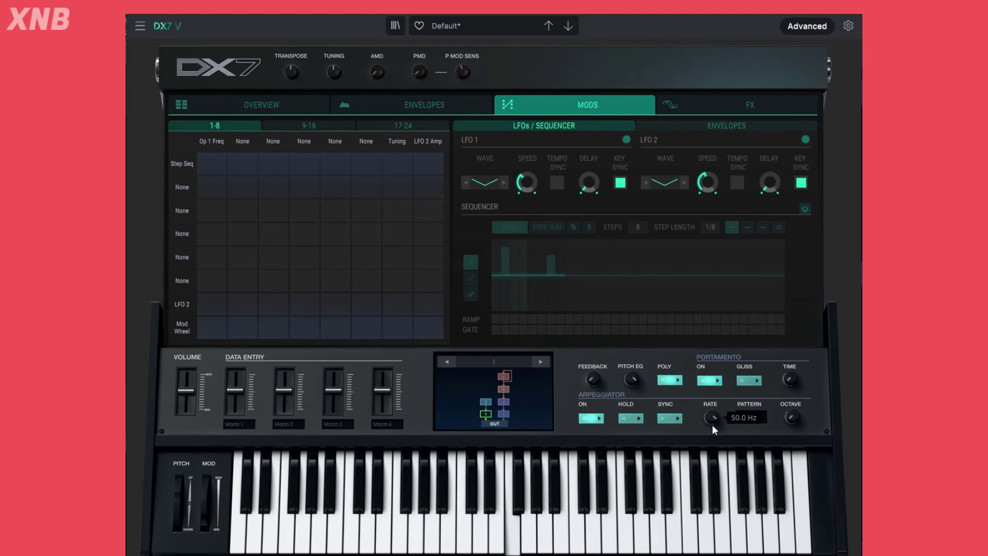
drag(712, 418, 711, 461)
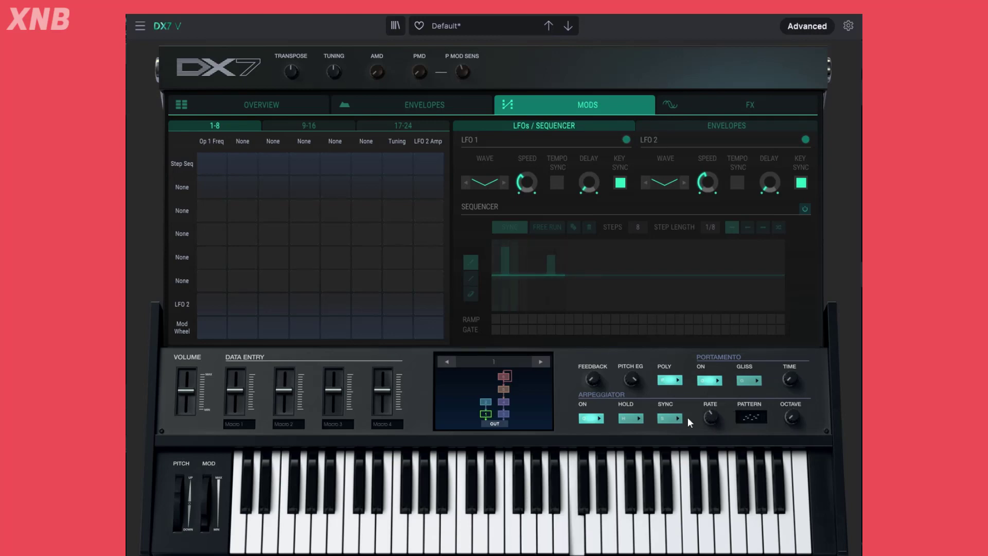
drag(711, 417, 711, 412)
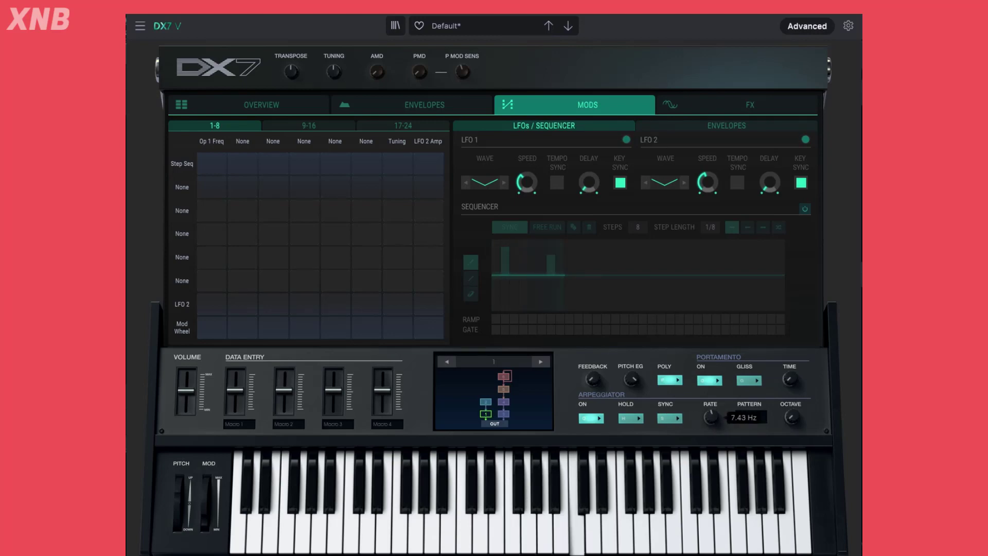
click(671, 418)
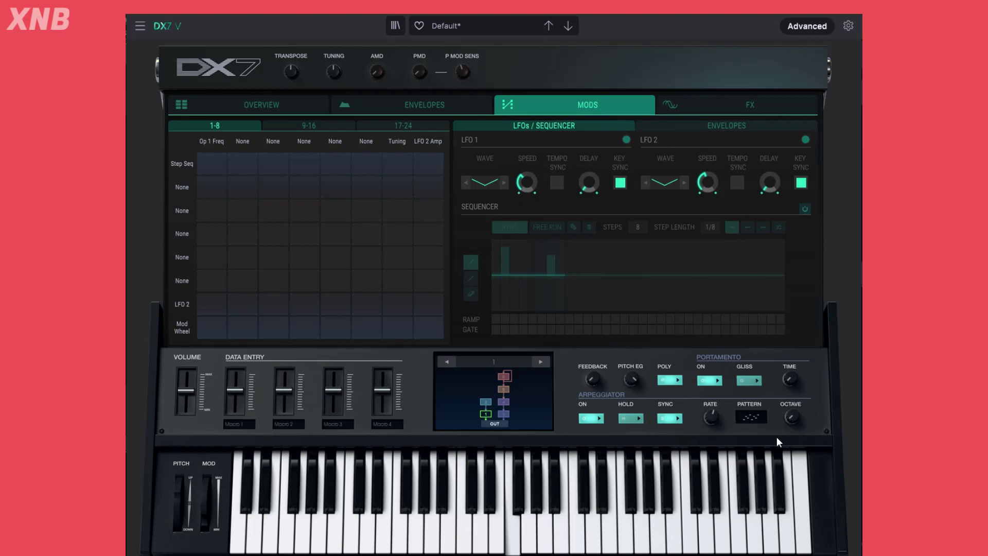
Check the available arpeggiator patterns and try the Up pattern.
click(750, 418)
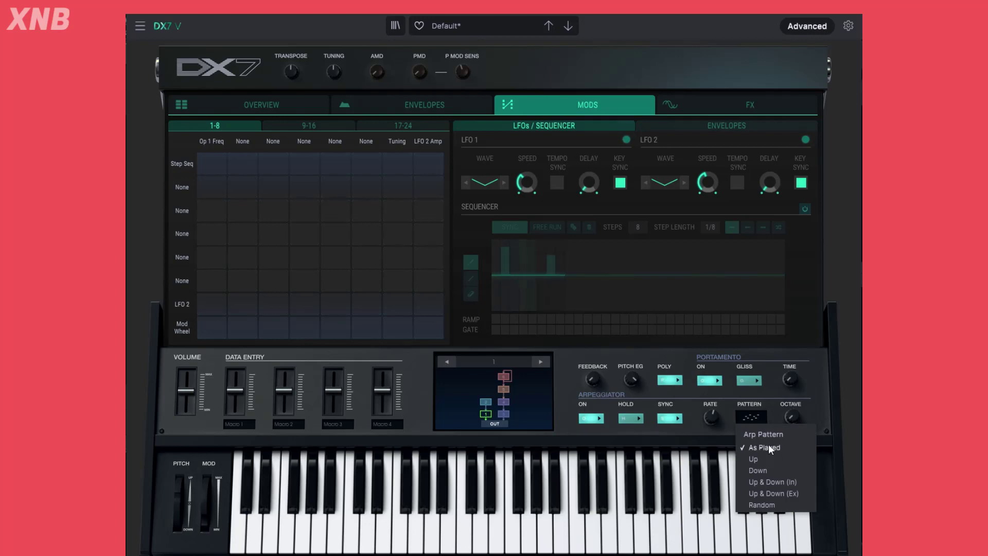
click(757, 418)
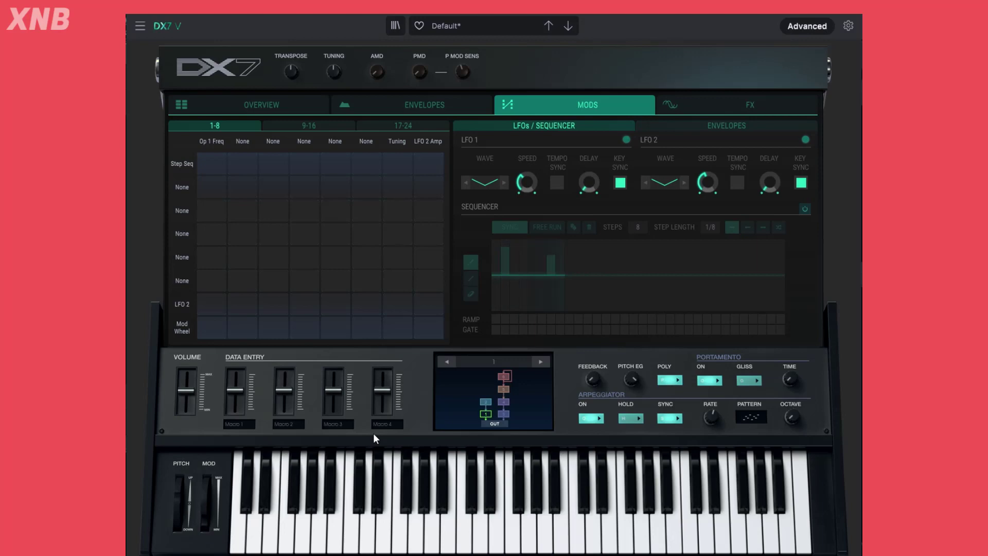
click(751, 418)
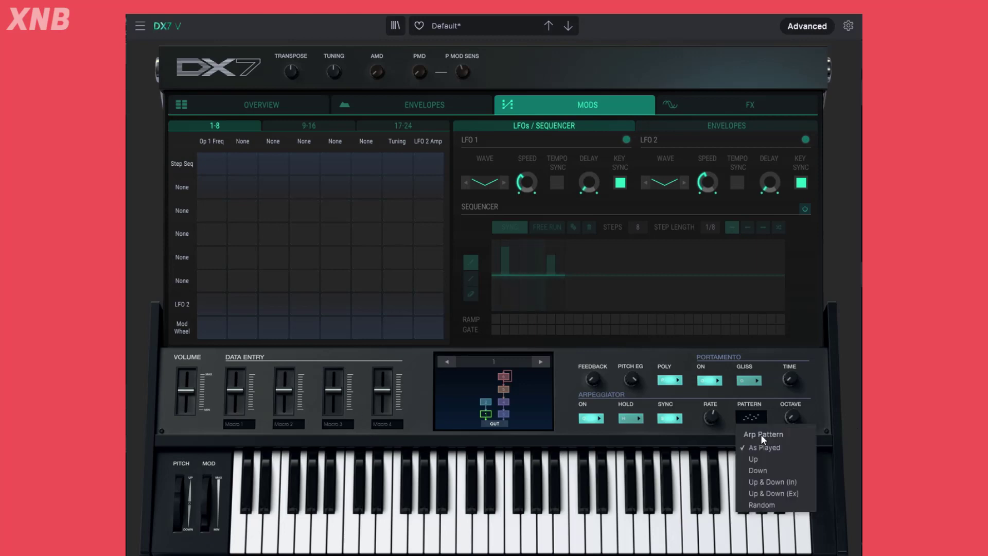
click(752, 459)
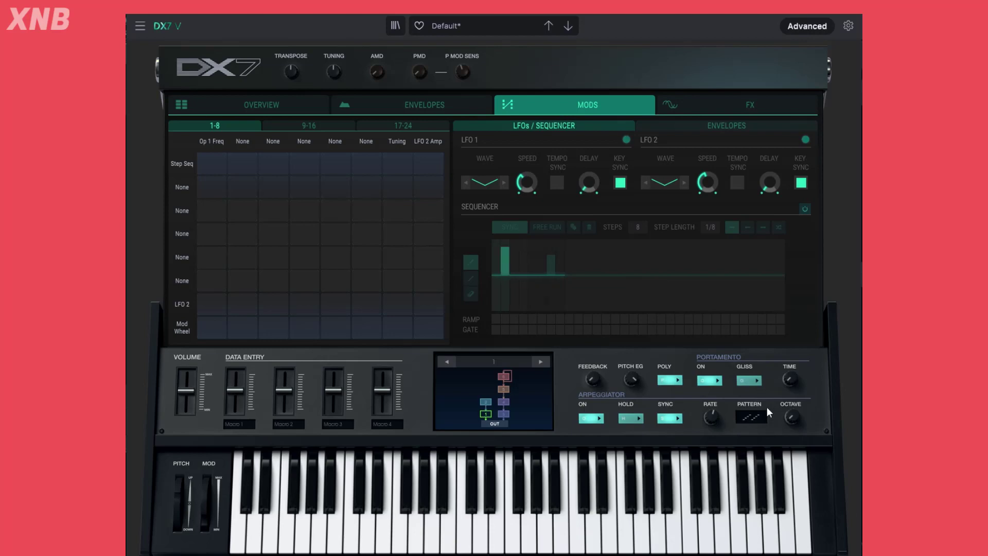
Try the arpeggiator's Down, Up & Down (In) and Up & Down (Ex) patterns one after another.
click(756, 419)
click(769, 472)
click(764, 417)
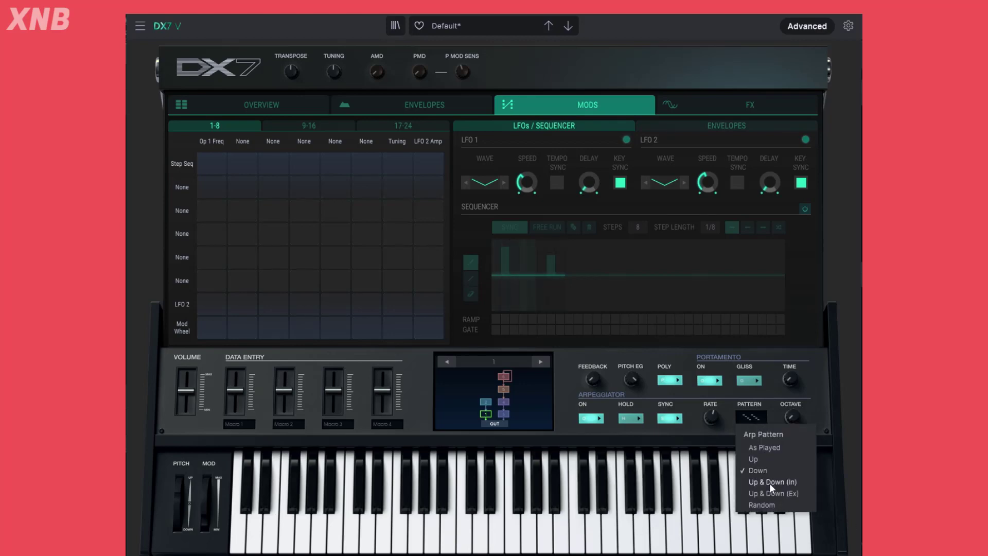
click(769, 483)
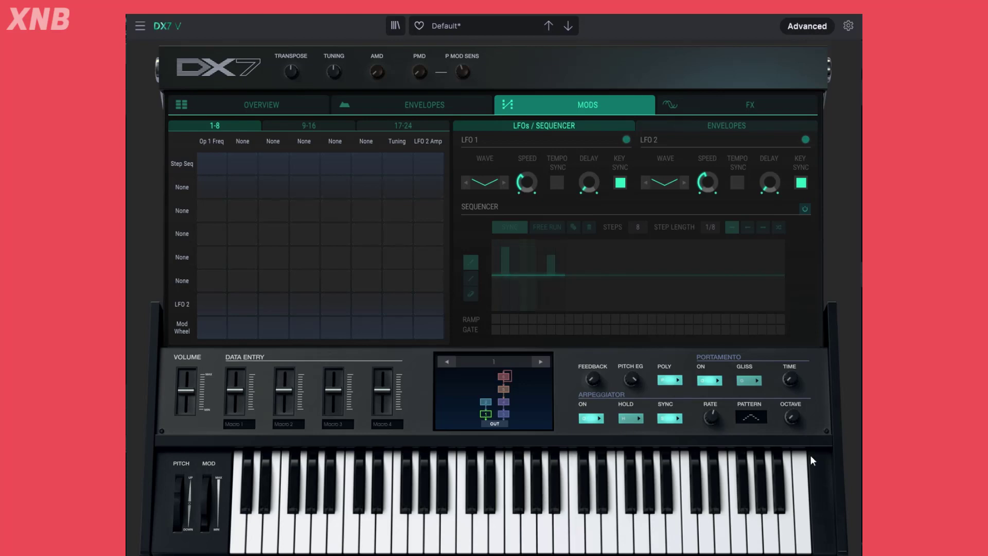
click(754, 421)
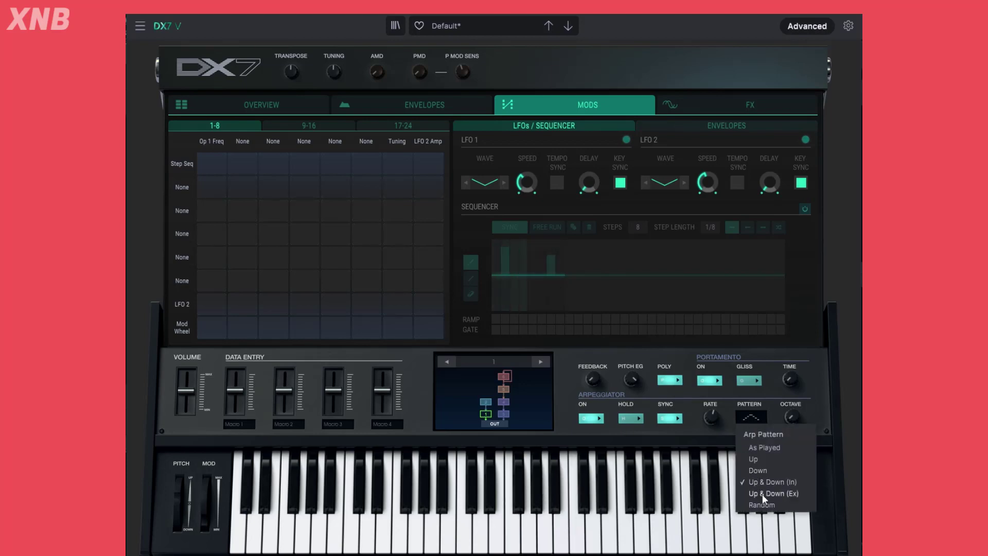
click(763, 494)
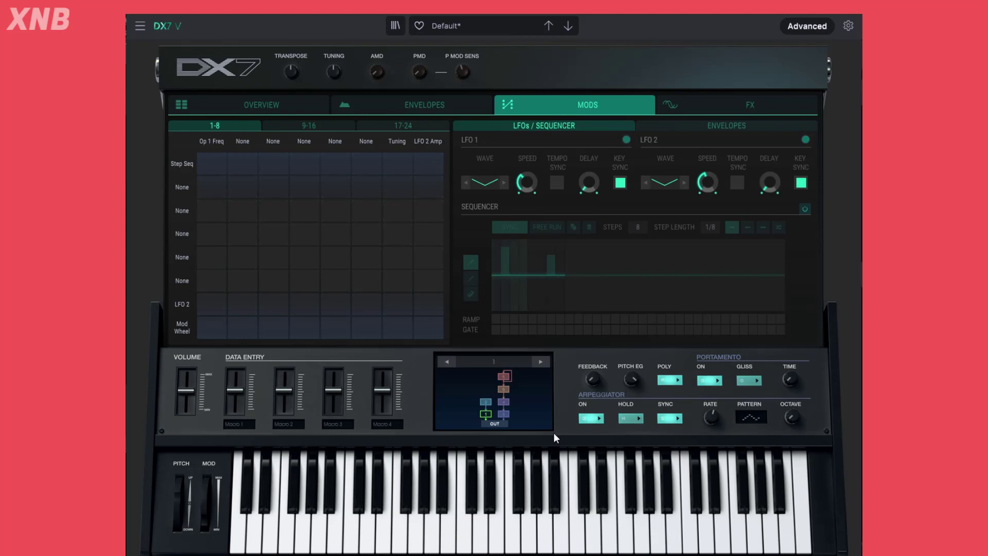
Try the Random arpeggiator pattern and return the pattern to As Played.
click(764, 415)
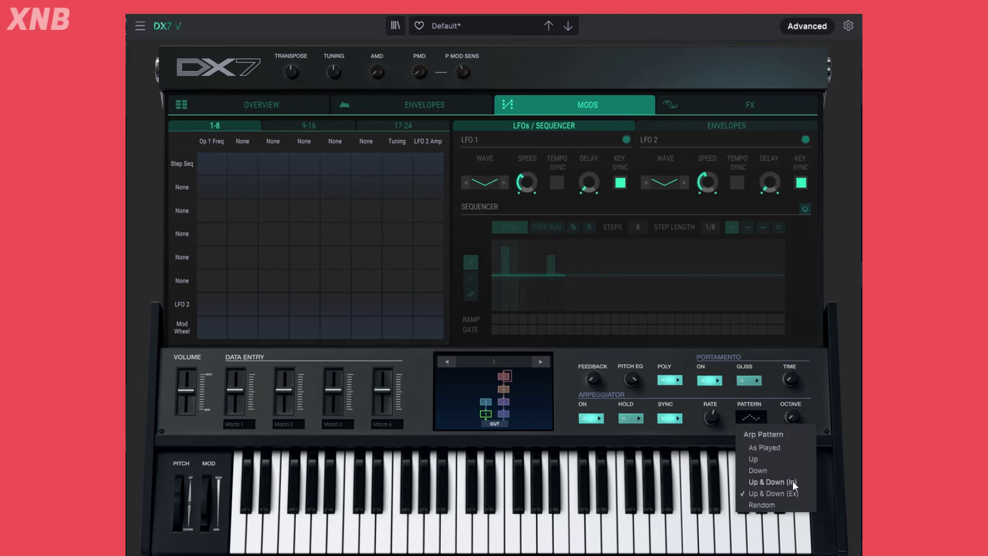
click(684, 401)
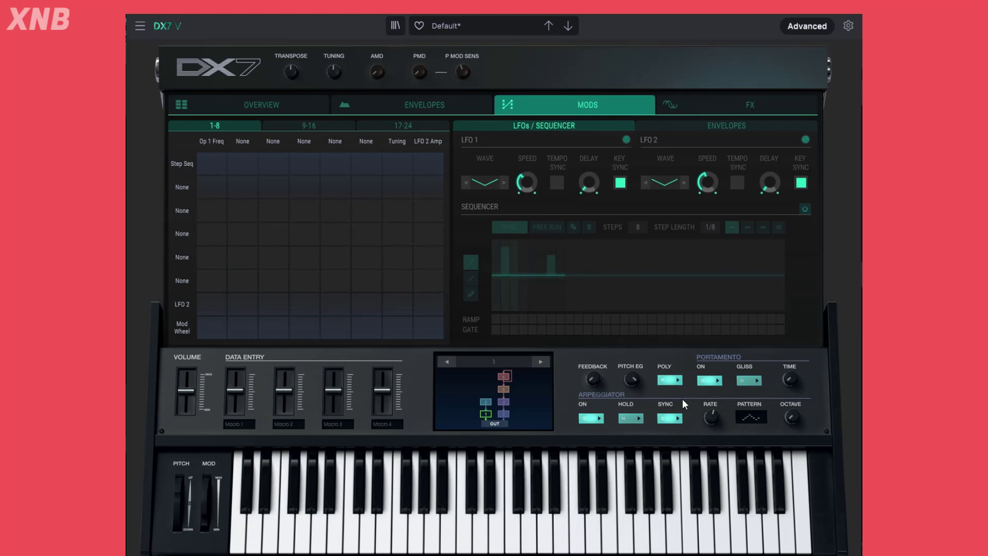
click(743, 418)
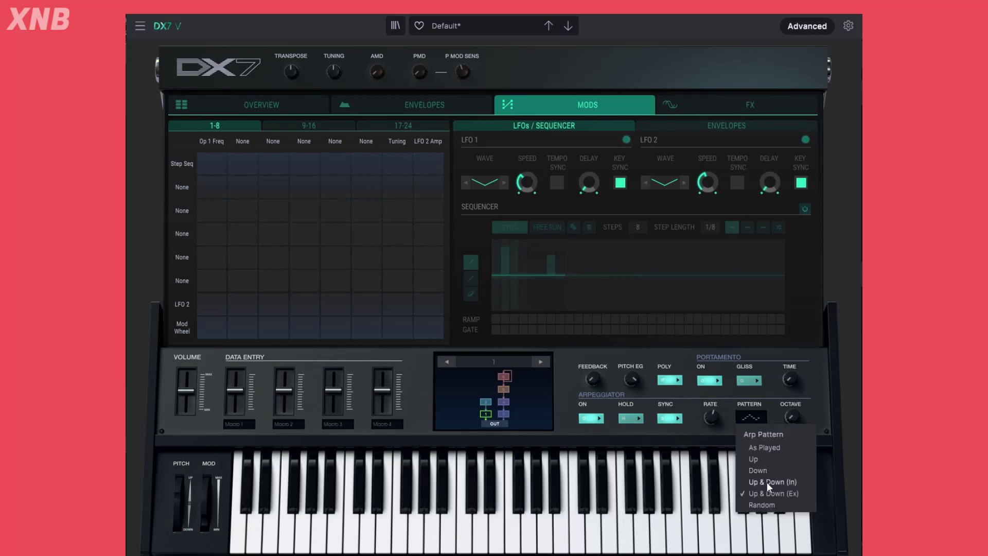
click(761, 505)
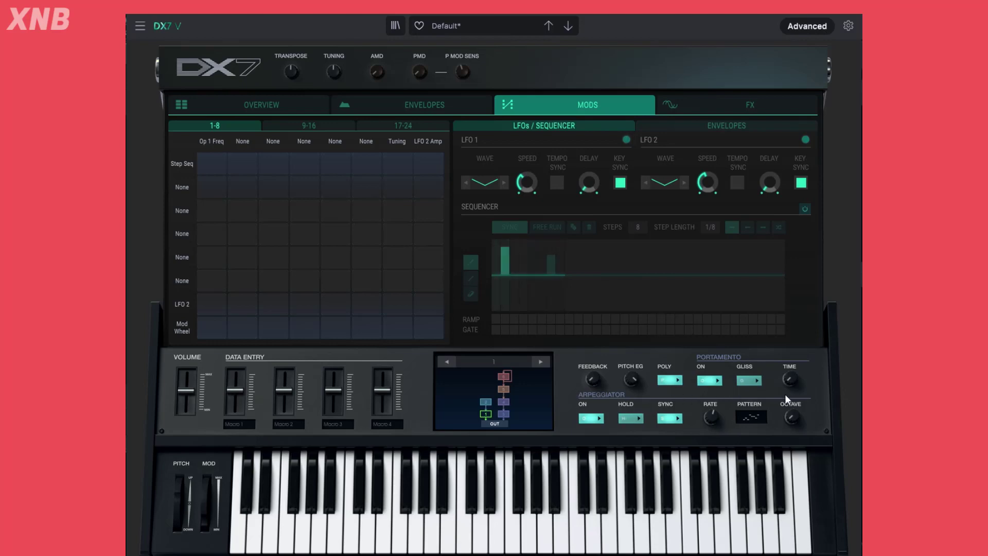
click(741, 412)
click(767, 443)
Set the arpeggiator pattern to Up and try different octave ranges, including 5.
mouse_move(793, 411)
click(755, 418)
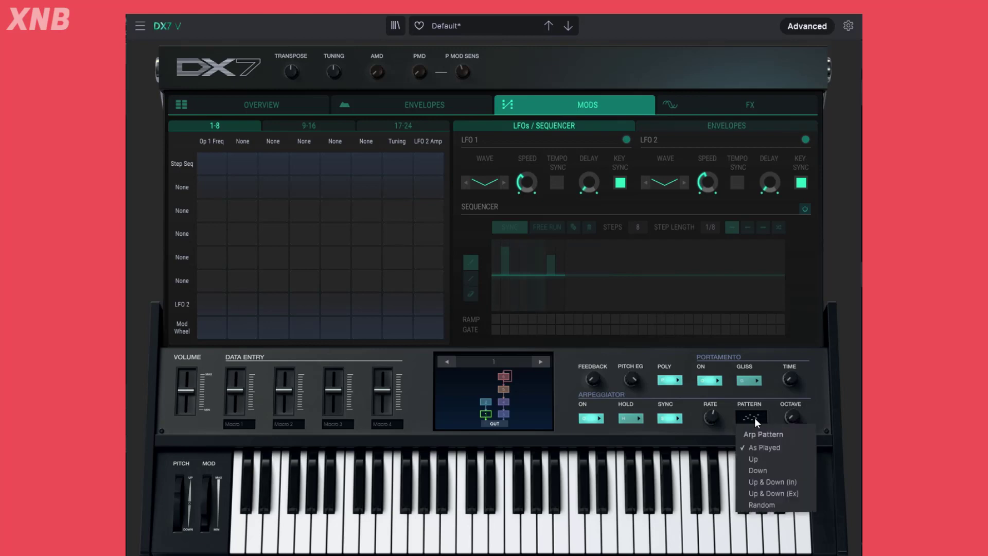
click(752, 459)
mouse_move(791, 415)
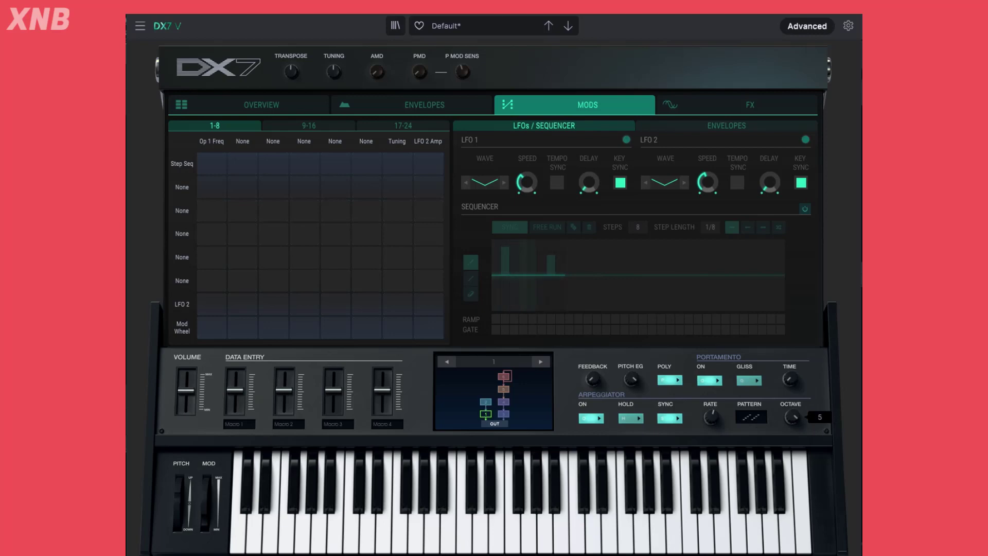
drag(791, 416, 791, 458)
mouse_move(792, 417)
mouse_move(792, 417)
drag(793, 417, 793, 409)
mouse_move(800, 422)
Look over the modulation envelopes and the LFO and sequencer section, and check the global unison detune setting in the overview.
click(743, 122)
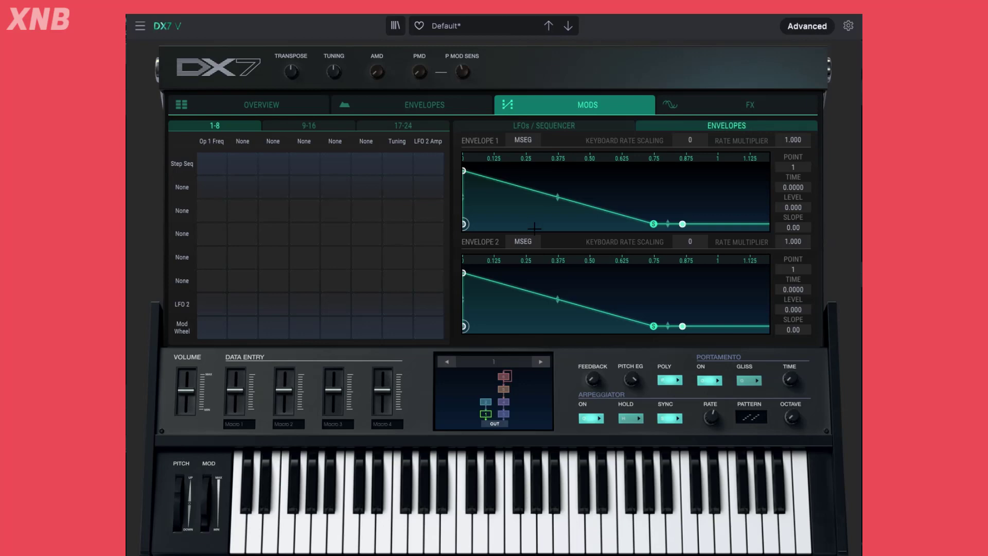
click(547, 128)
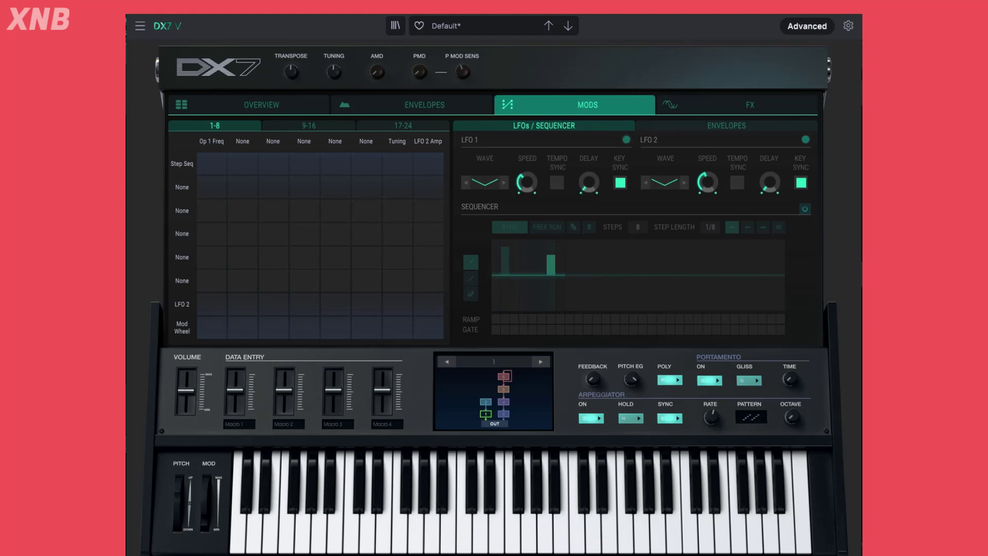
click(253, 107)
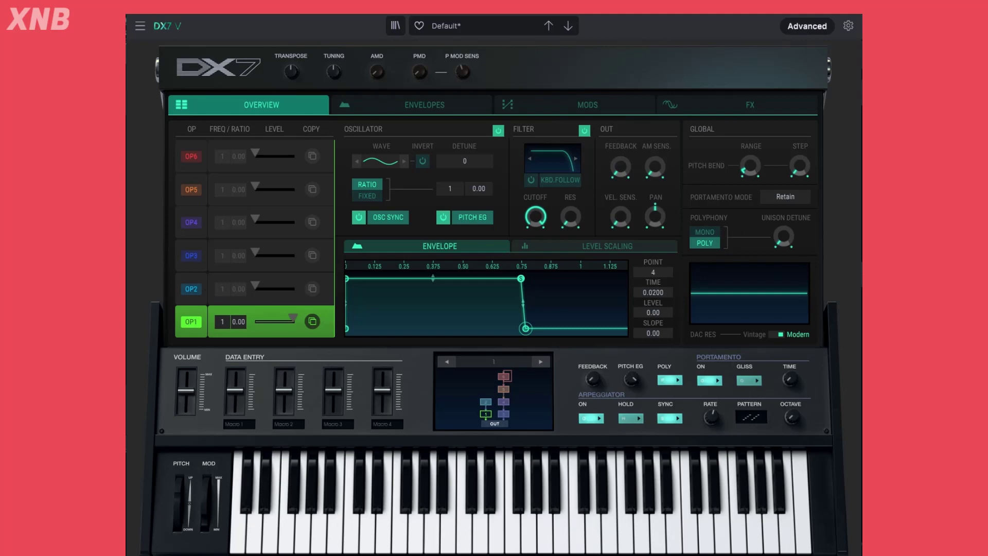
mouse_move(792, 231)
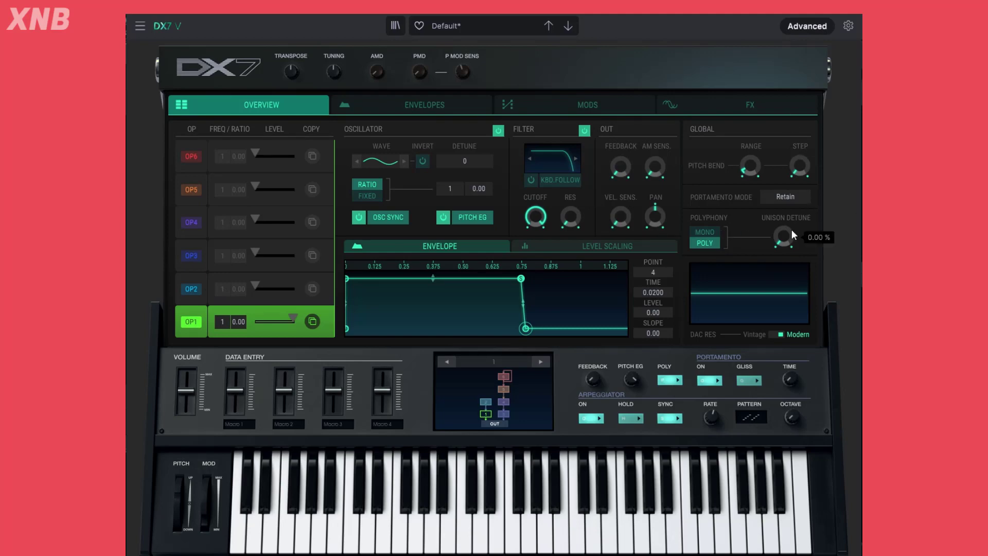